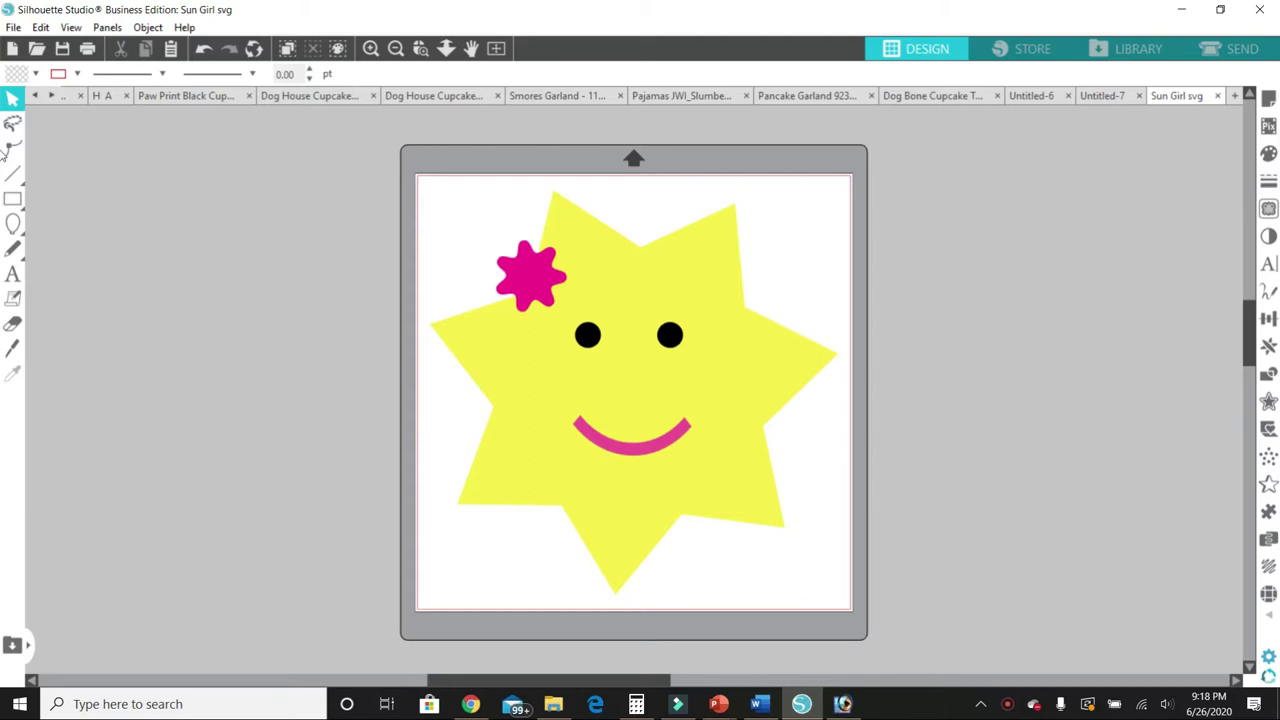
Move the whole sun-girl star design left off the cutting mat and deselect it
drag(375, 157, 927, 650)
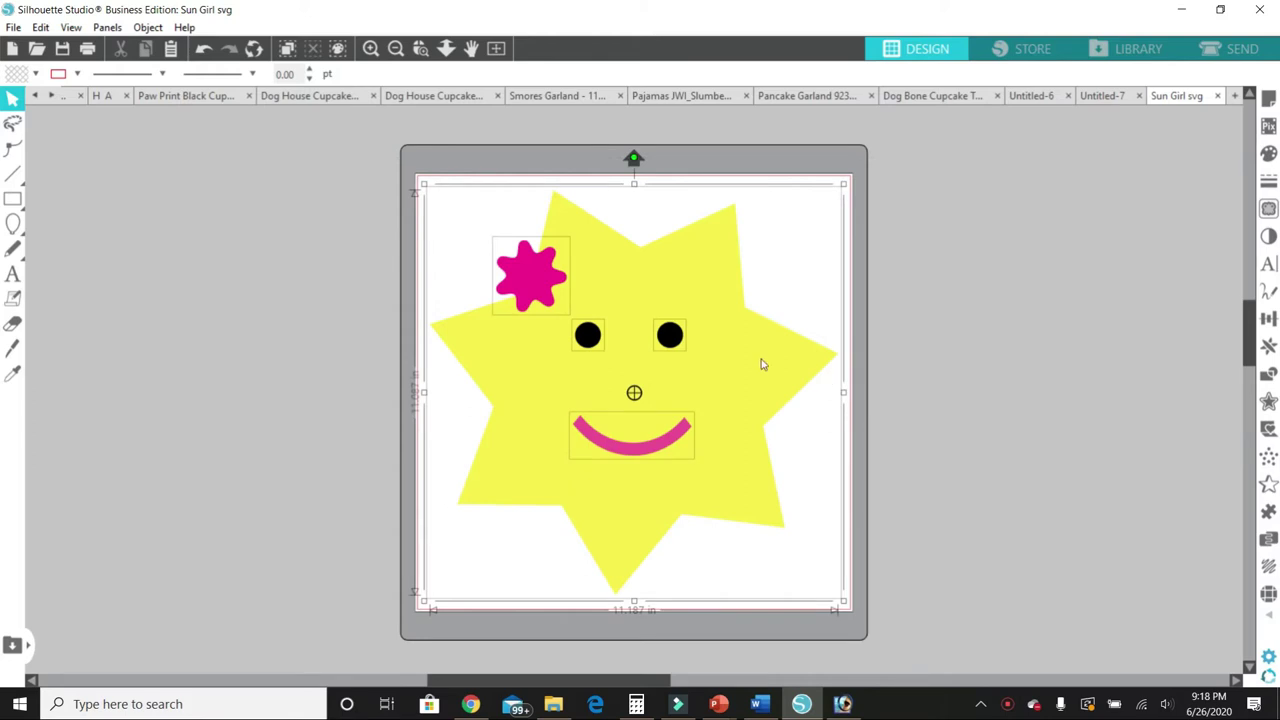
drag(757, 354, 317, 343)
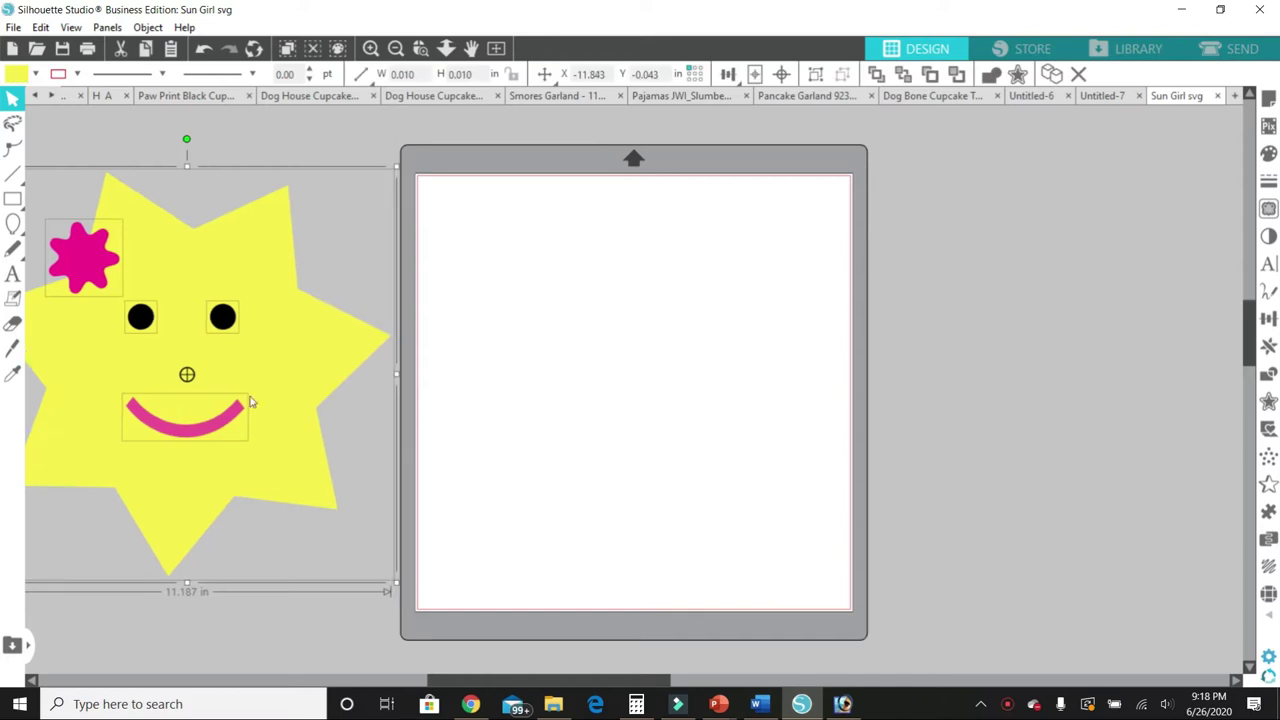
click(988, 315)
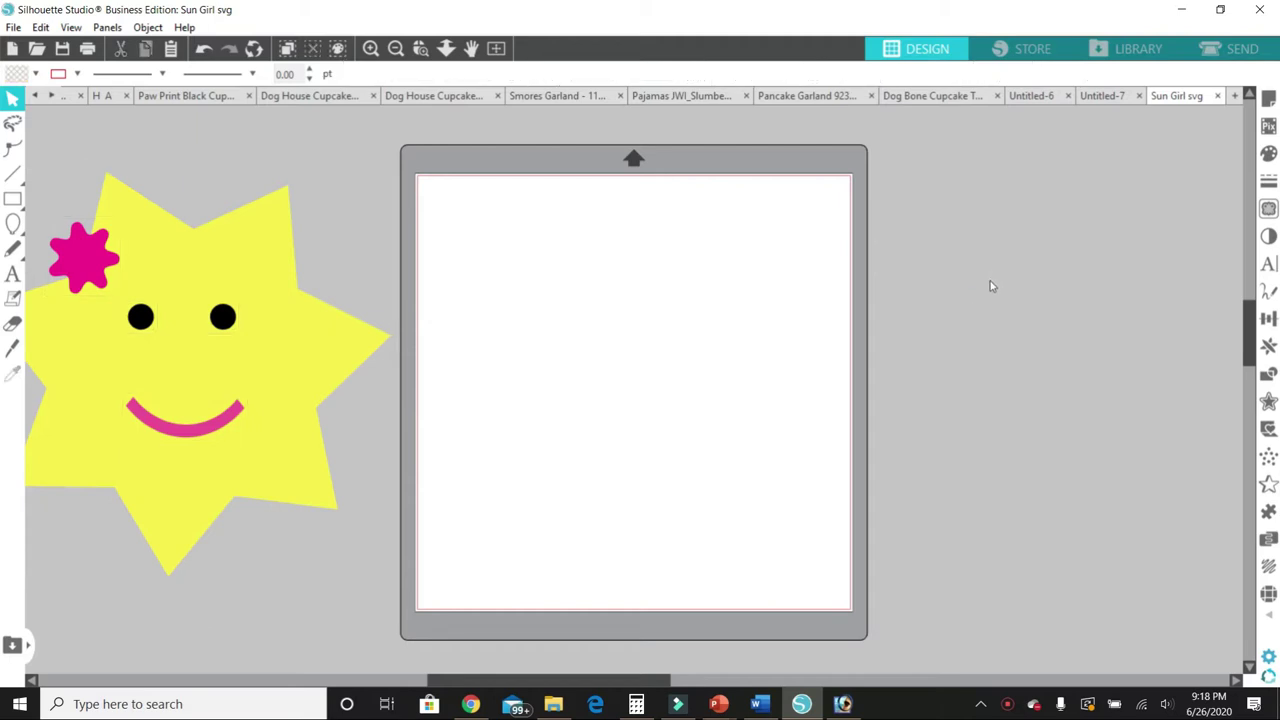
In Page Setup, choose 12x12 media so the page measures 12.000 × 12.000 in
click(1268, 100)
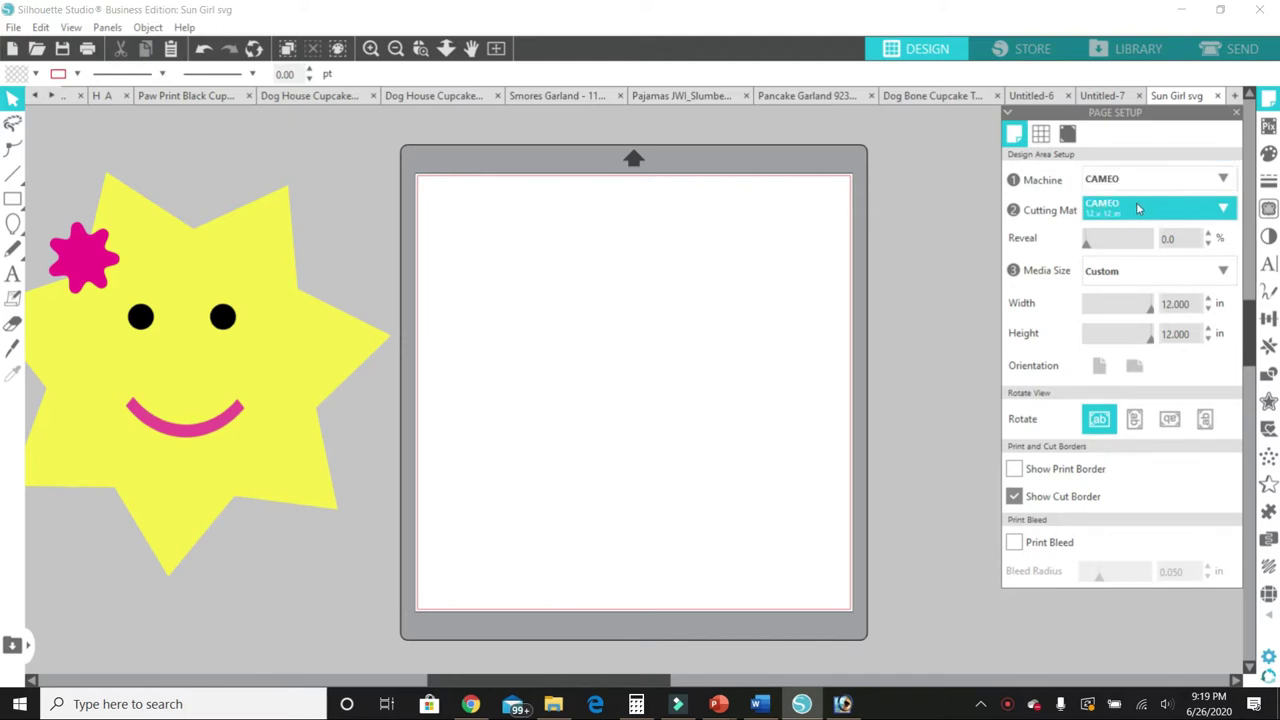
click(1124, 271)
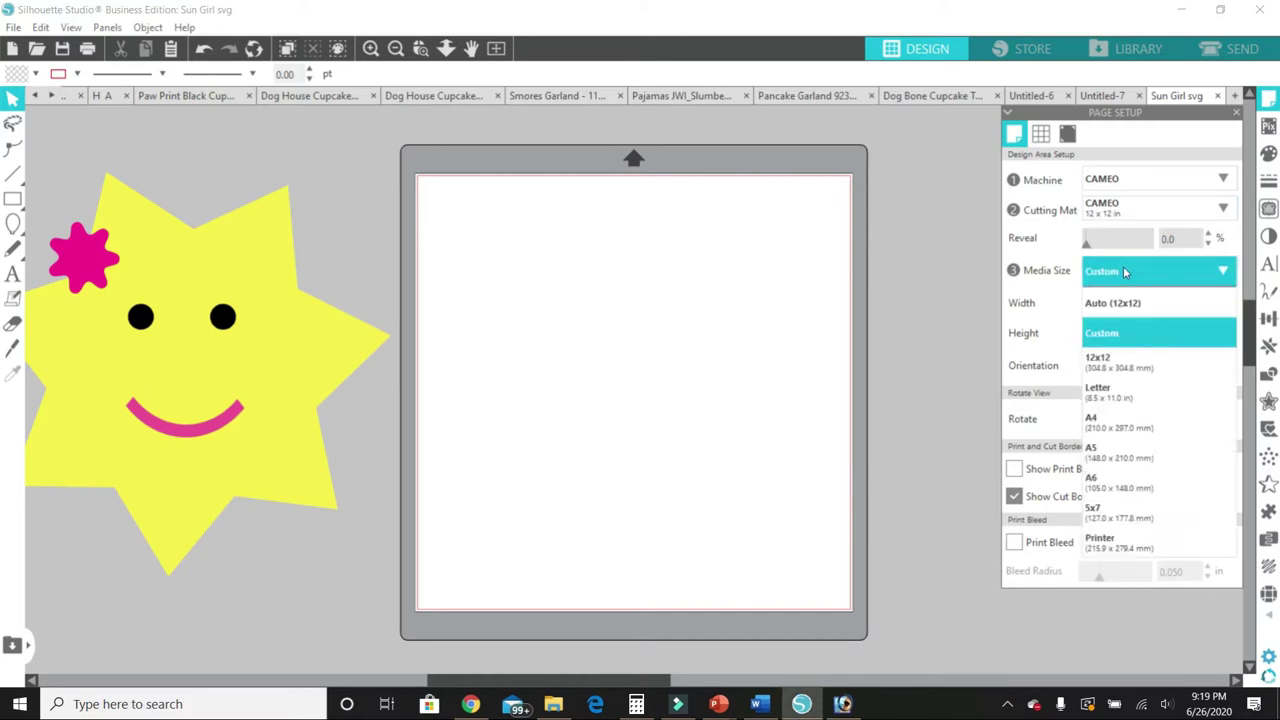
click(1121, 363)
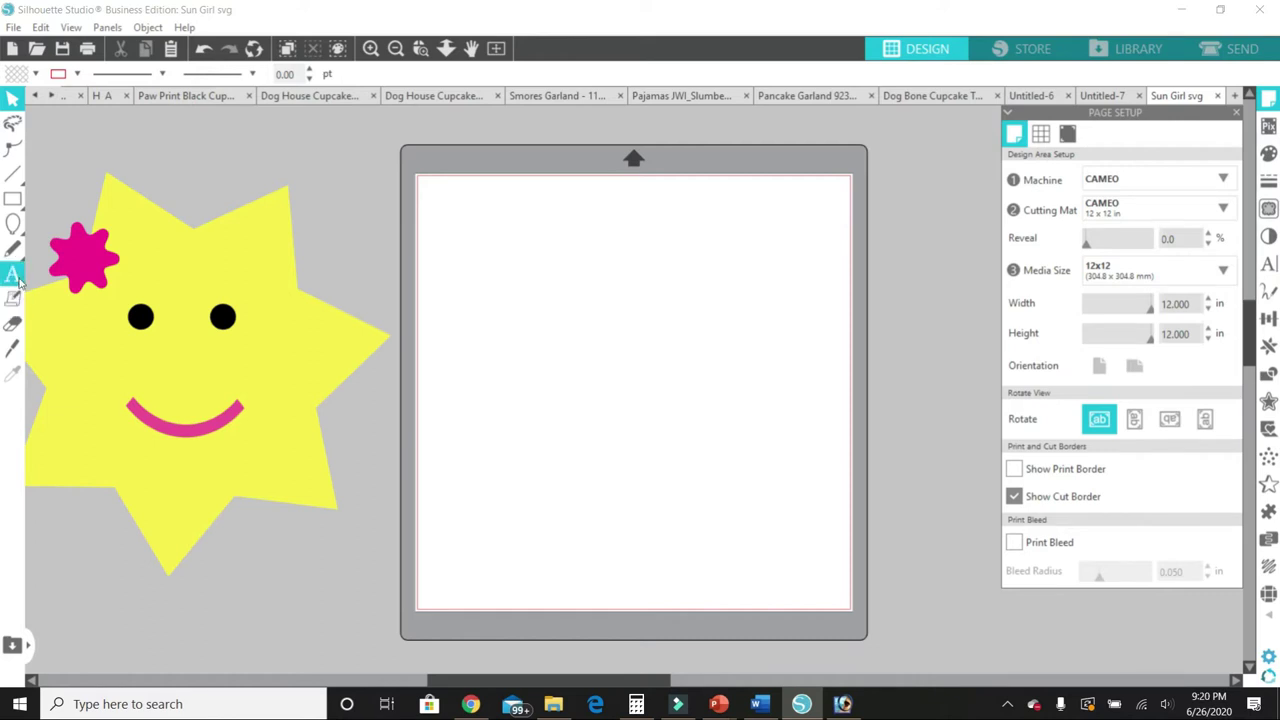
Draw a star outline on the mat with the Flexishapes Star tool
mouse_move(20, 228)
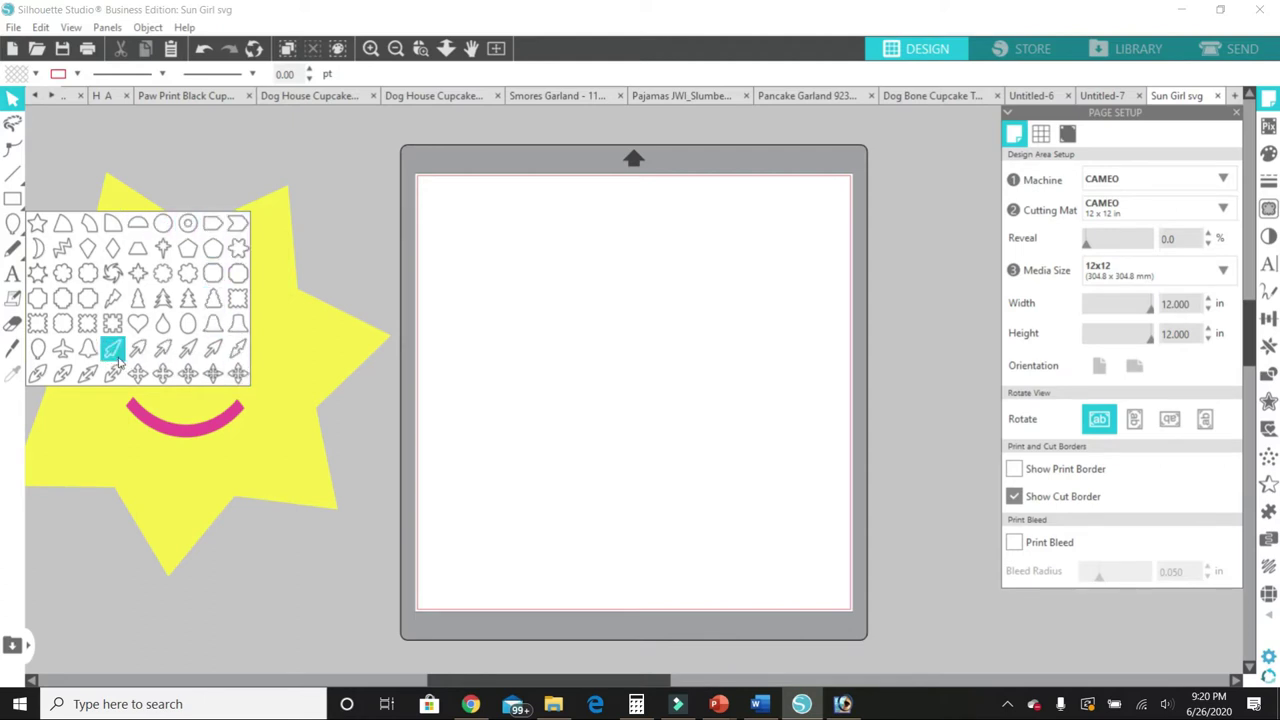
click(38, 226)
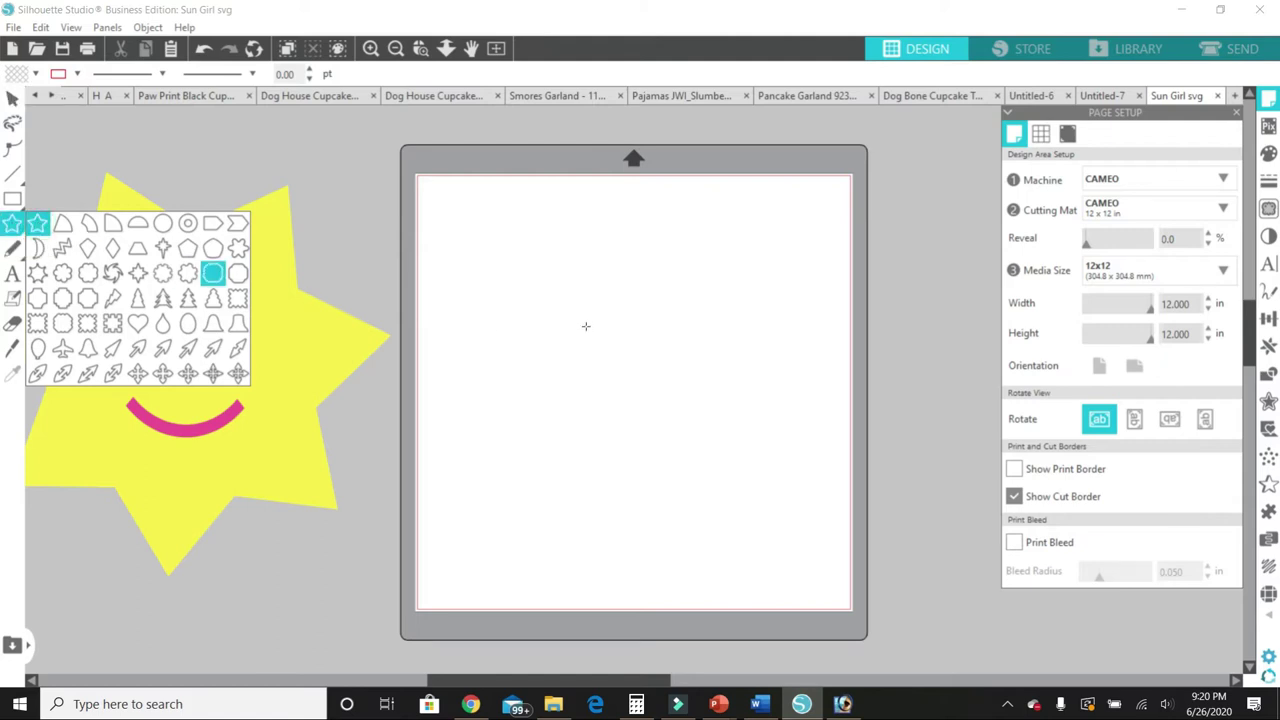
drag(586, 326, 688, 466)
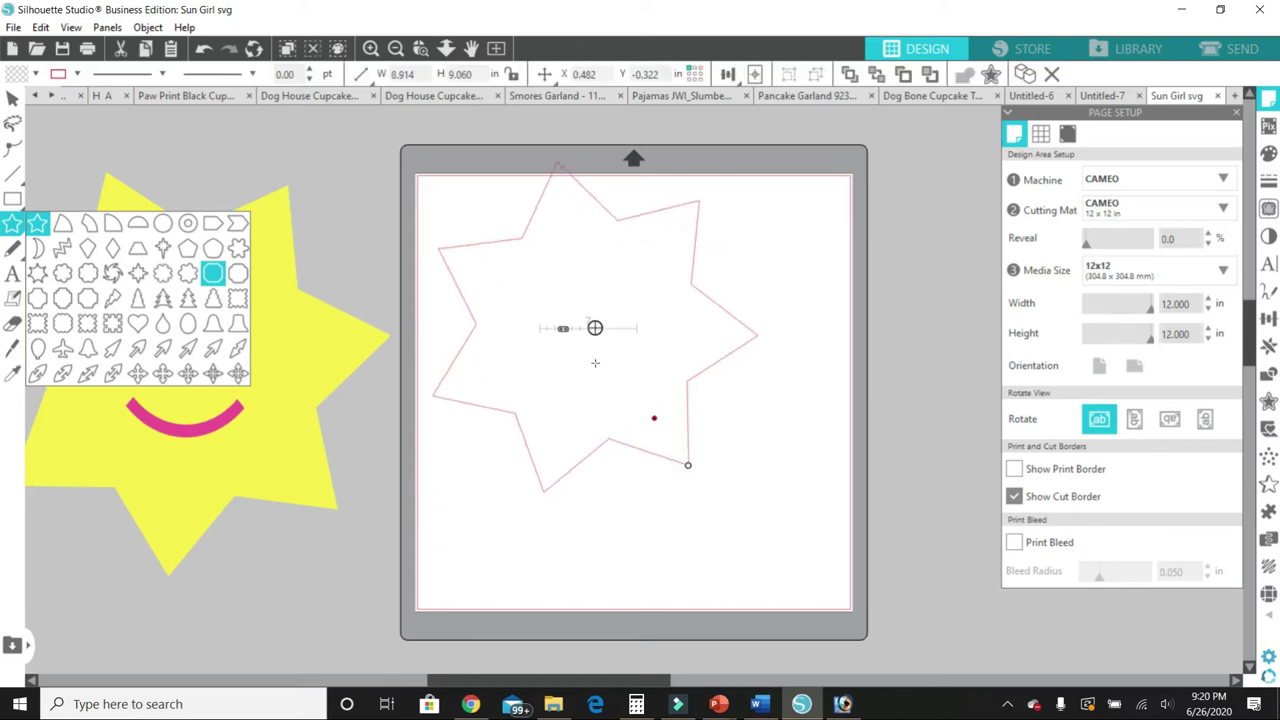
Move and enlarge the star to about 11.222 × 11.405 in, centred on the page
click(10, 97)
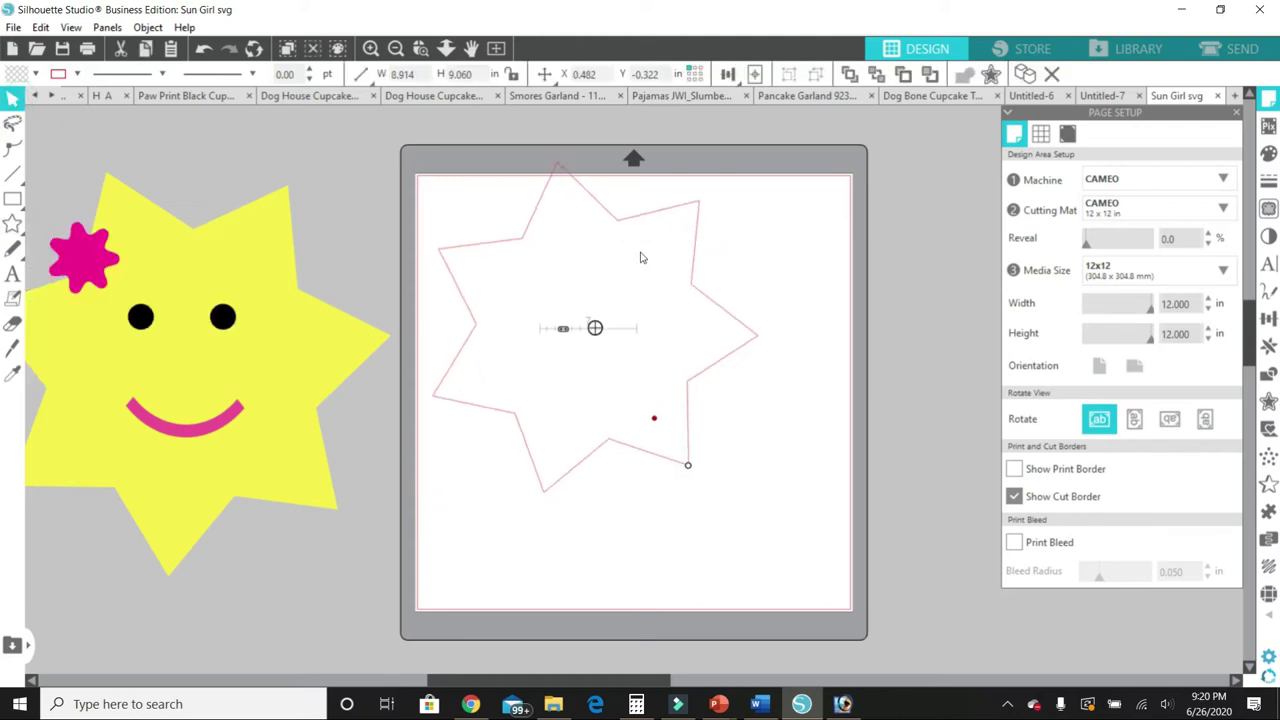
drag(617, 220, 610, 266)
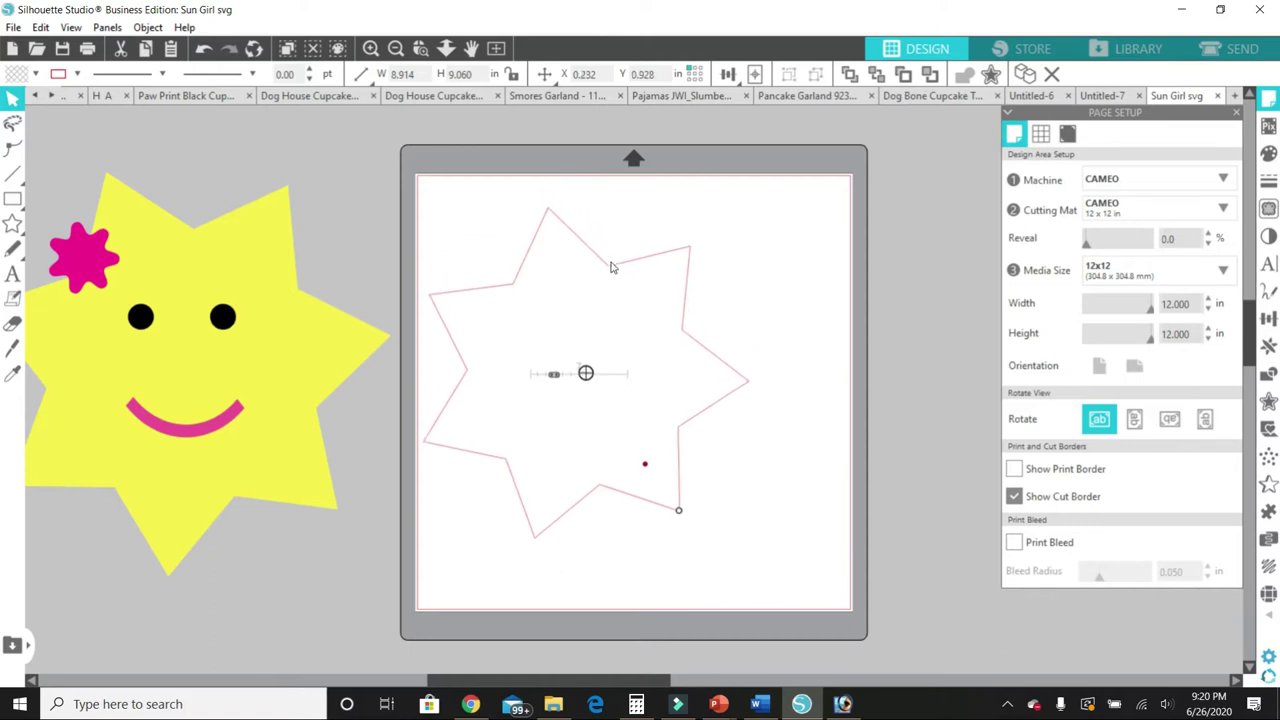
click(729, 371)
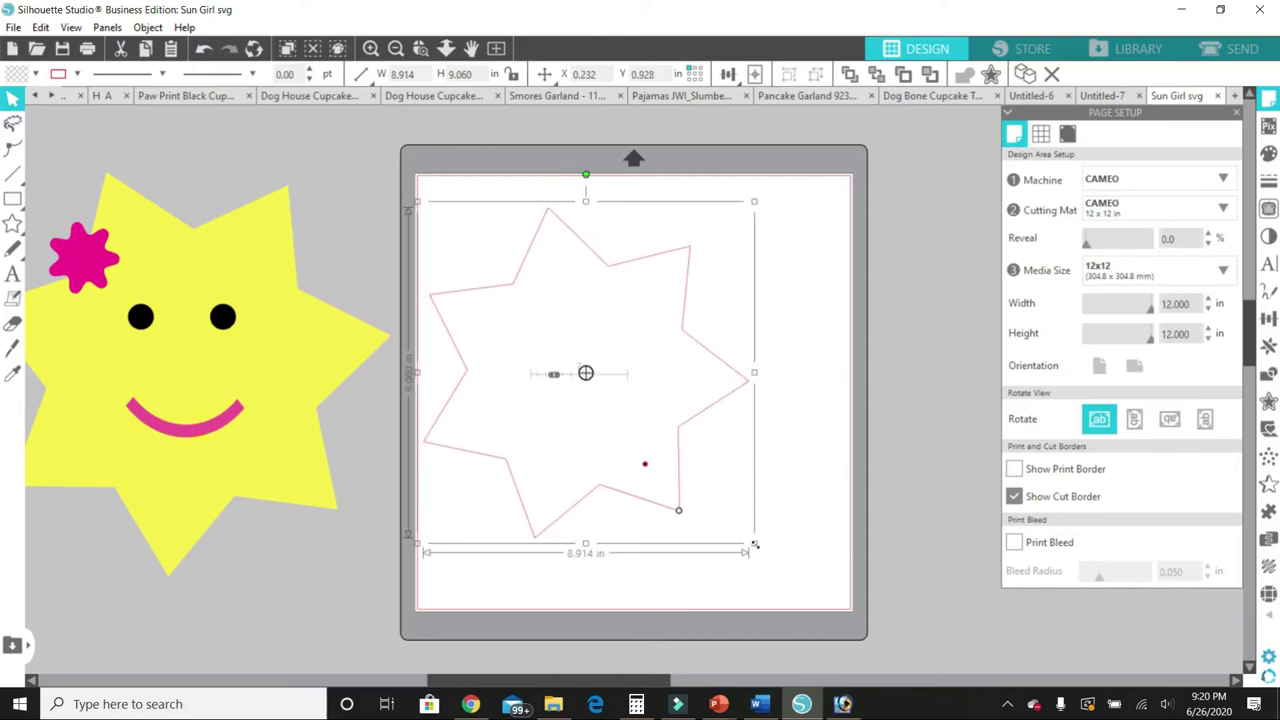
drag(754, 543, 812, 610)
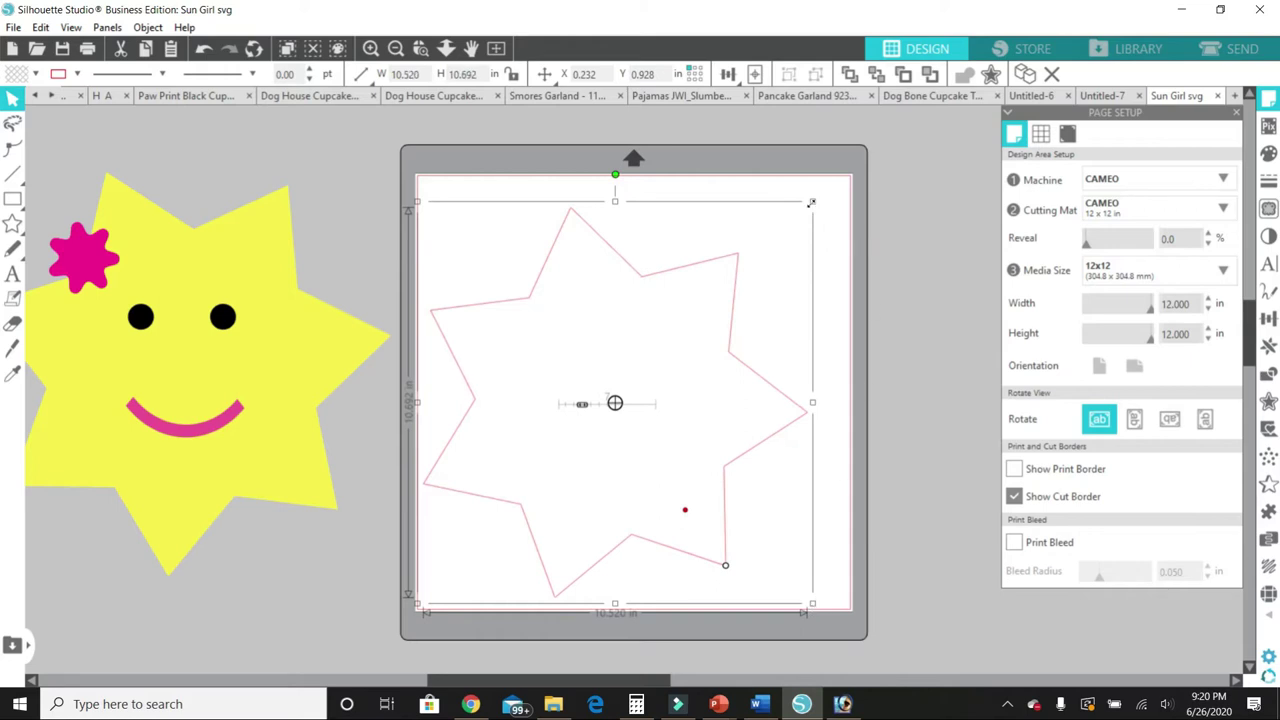
drag(812, 201, 842, 179)
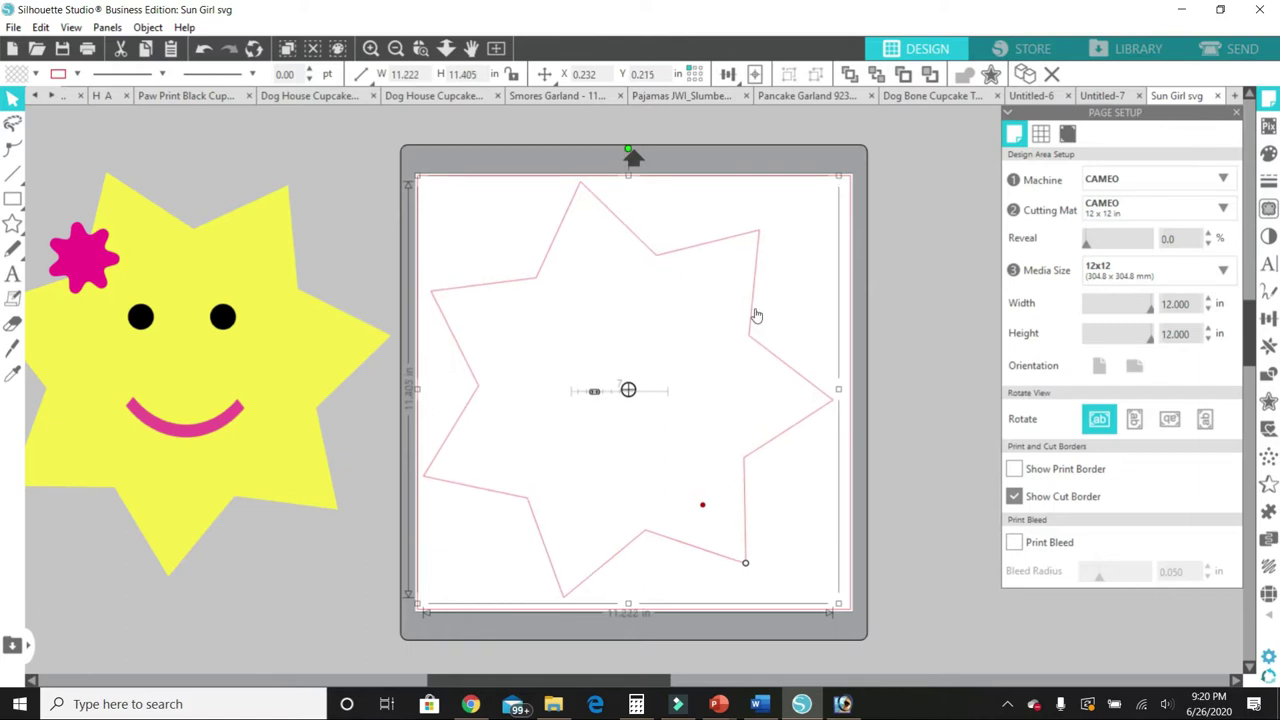
drag(755, 309, 761, 313)
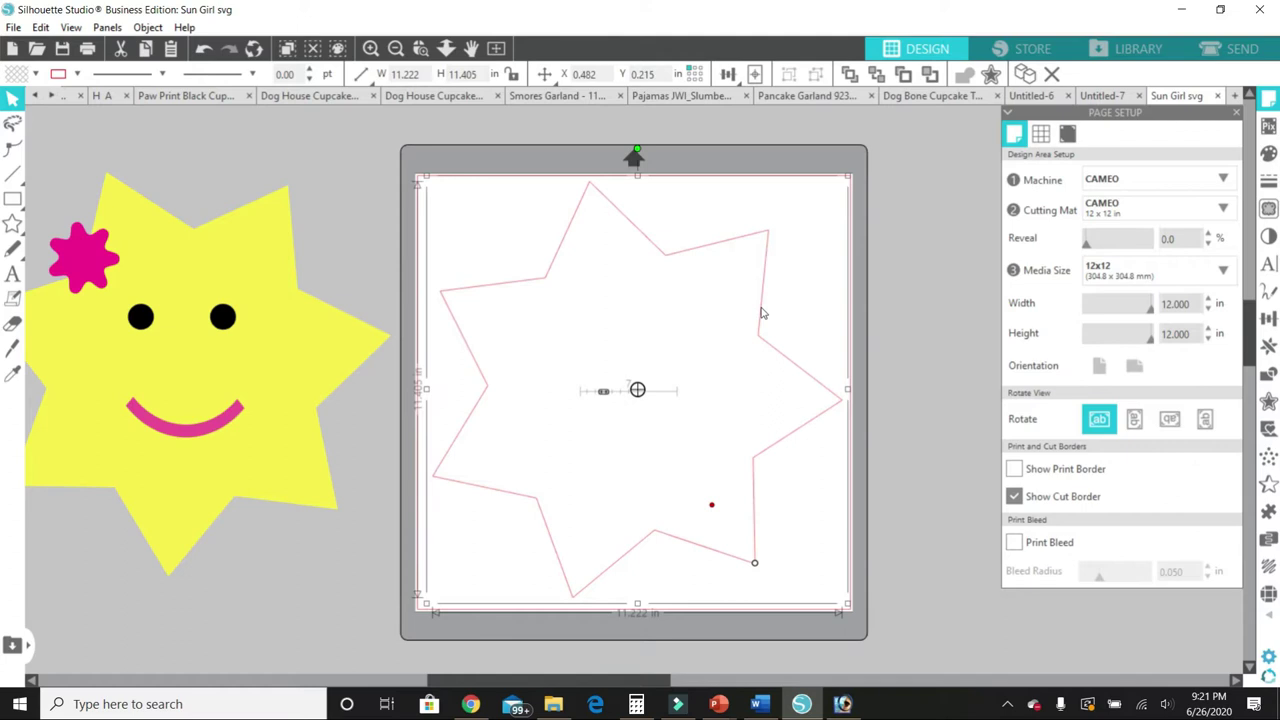
Fill the large star outline with yellow from the Fill Color palette
click(898, 296)
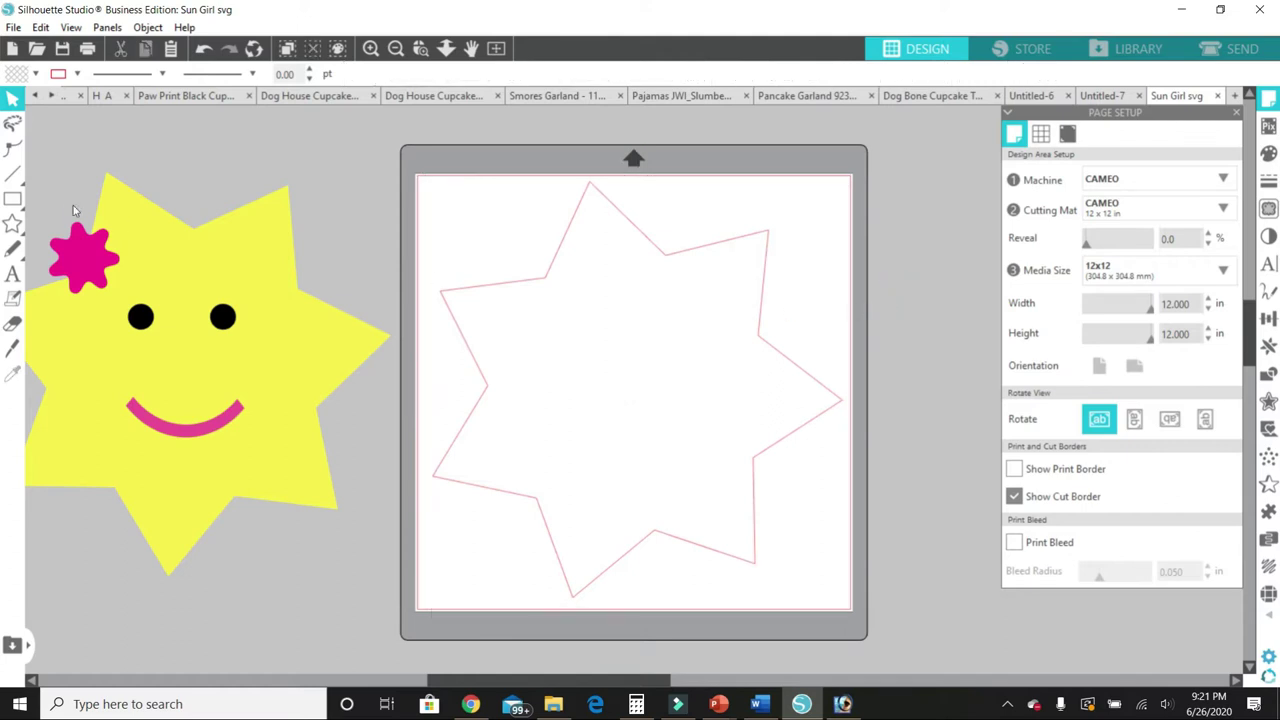
click(616, 208)
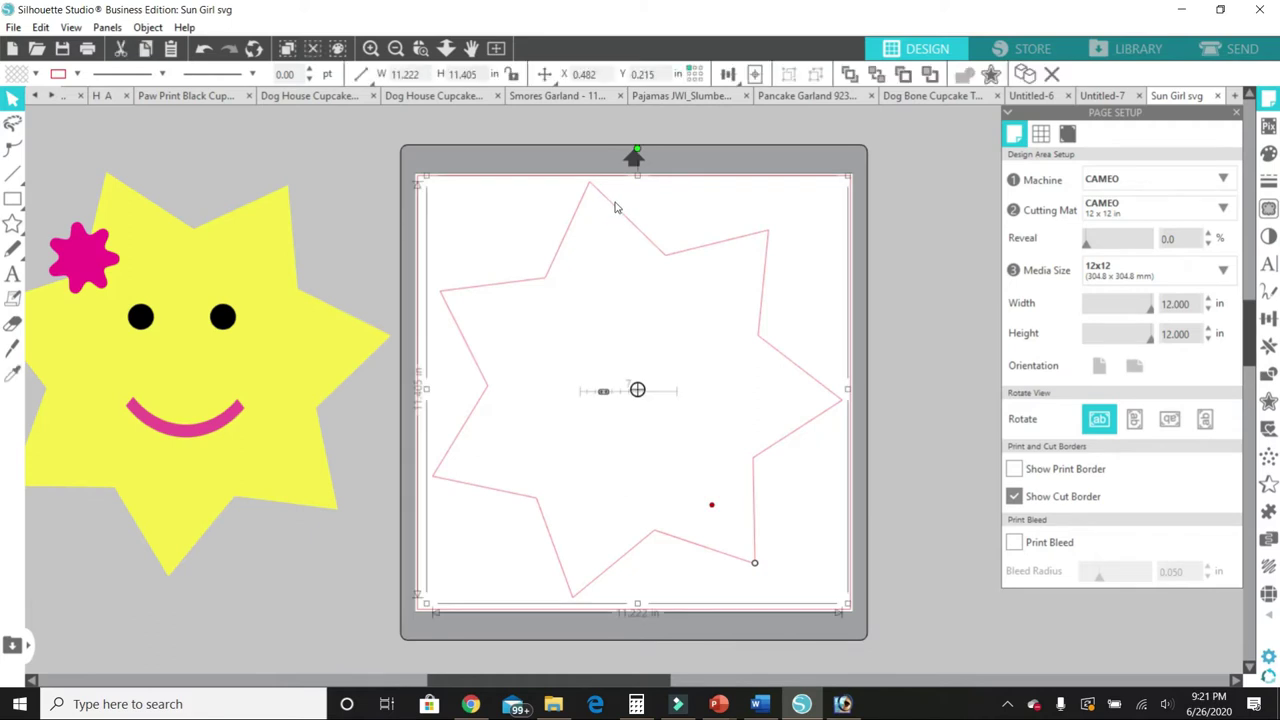
click(35, 74)
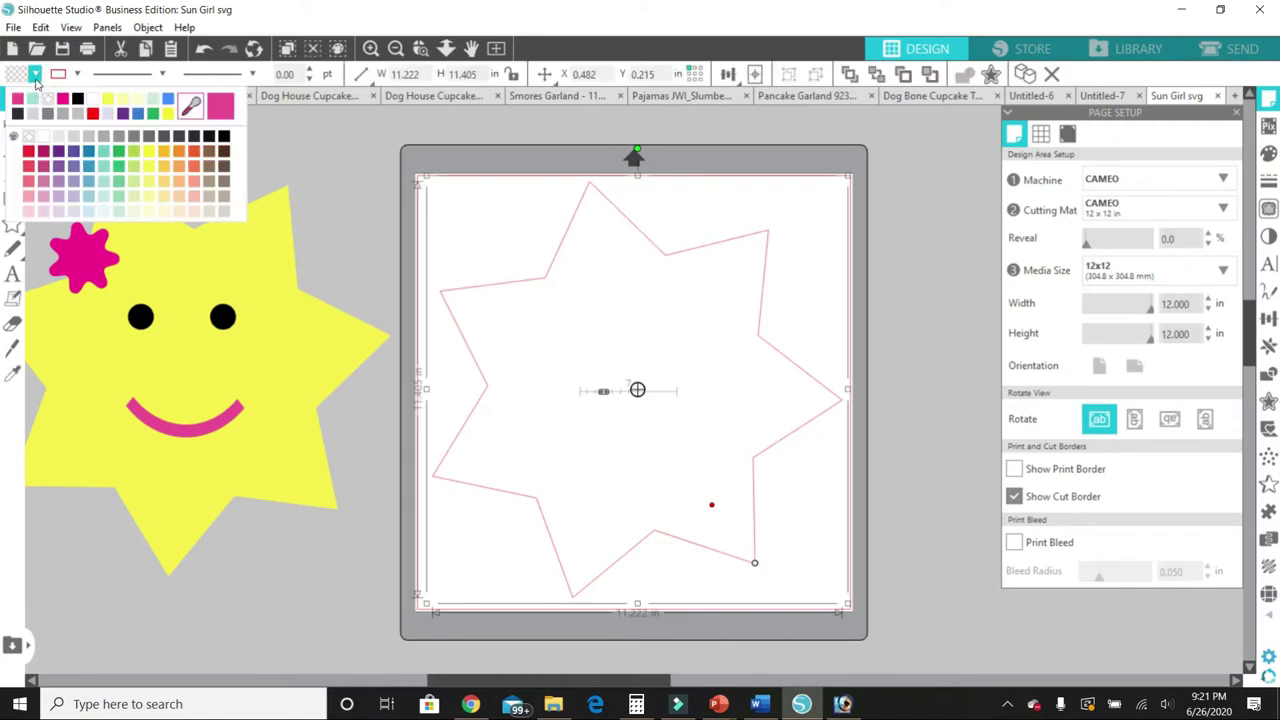
click(109, 100)
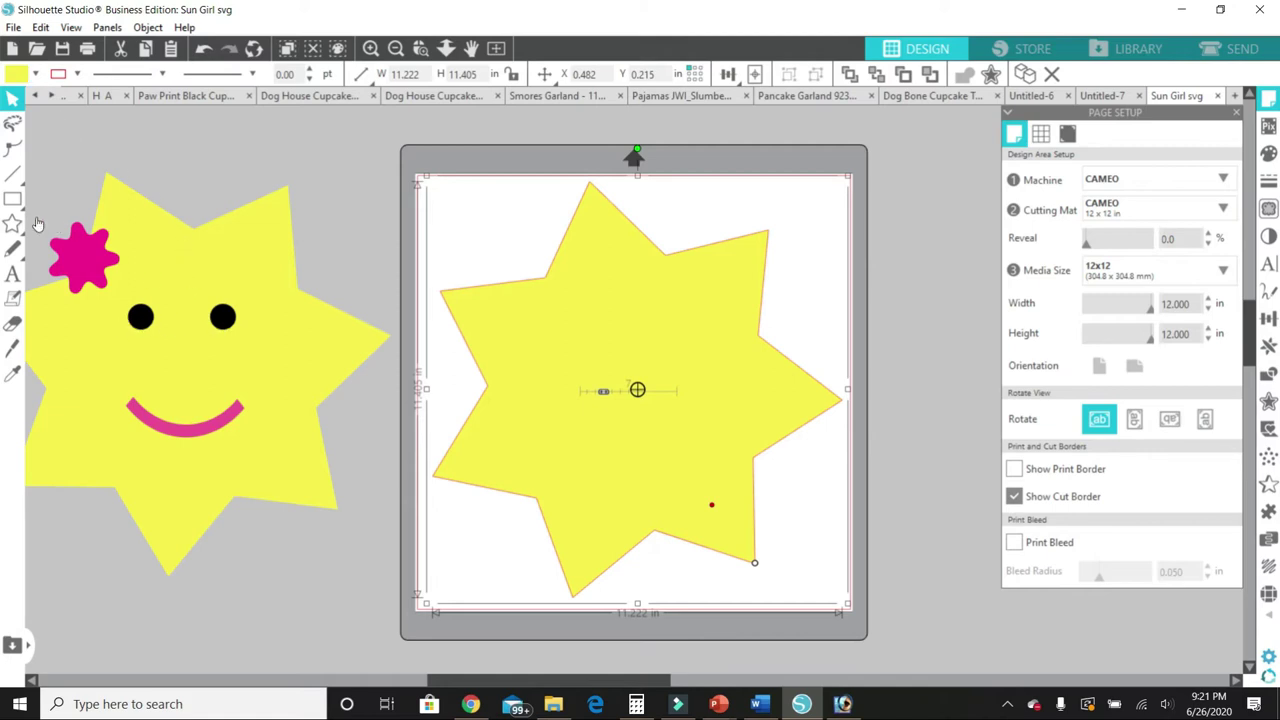
Draw a small circle on the star's upper left, fill it black, and resize it to about 0.884 in
mouse_move(14, 228)
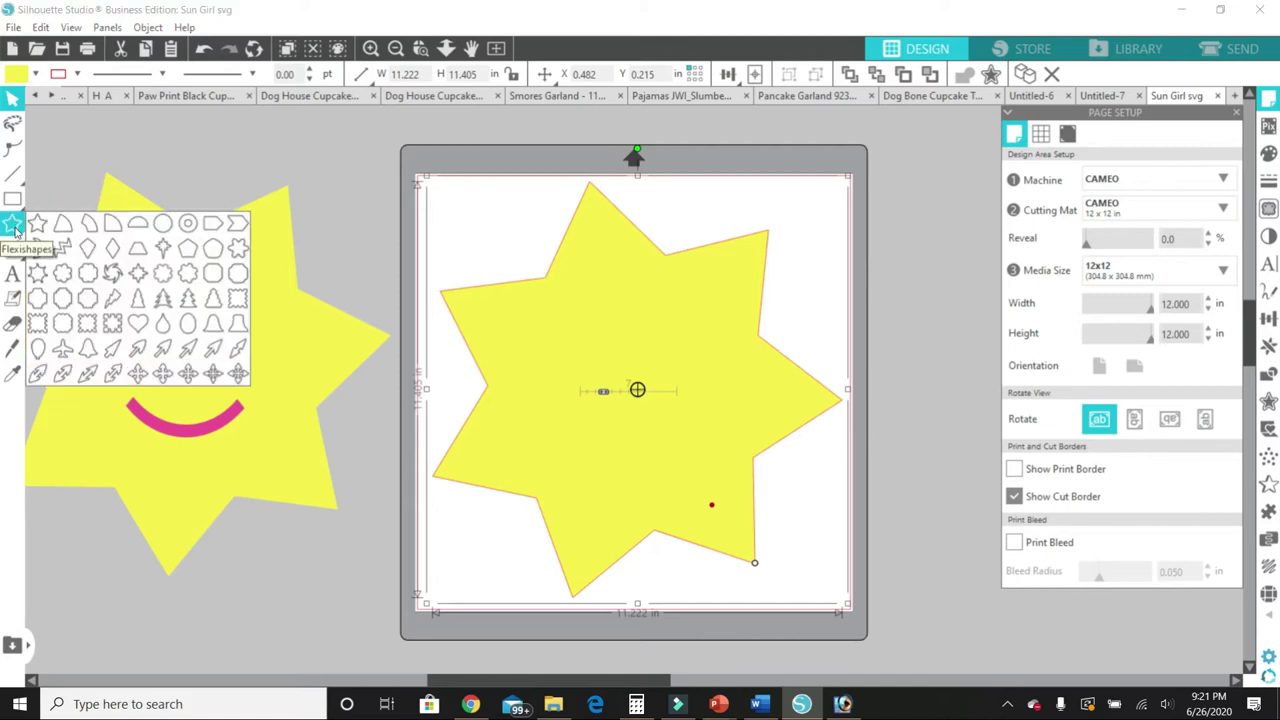
click(162, 224)
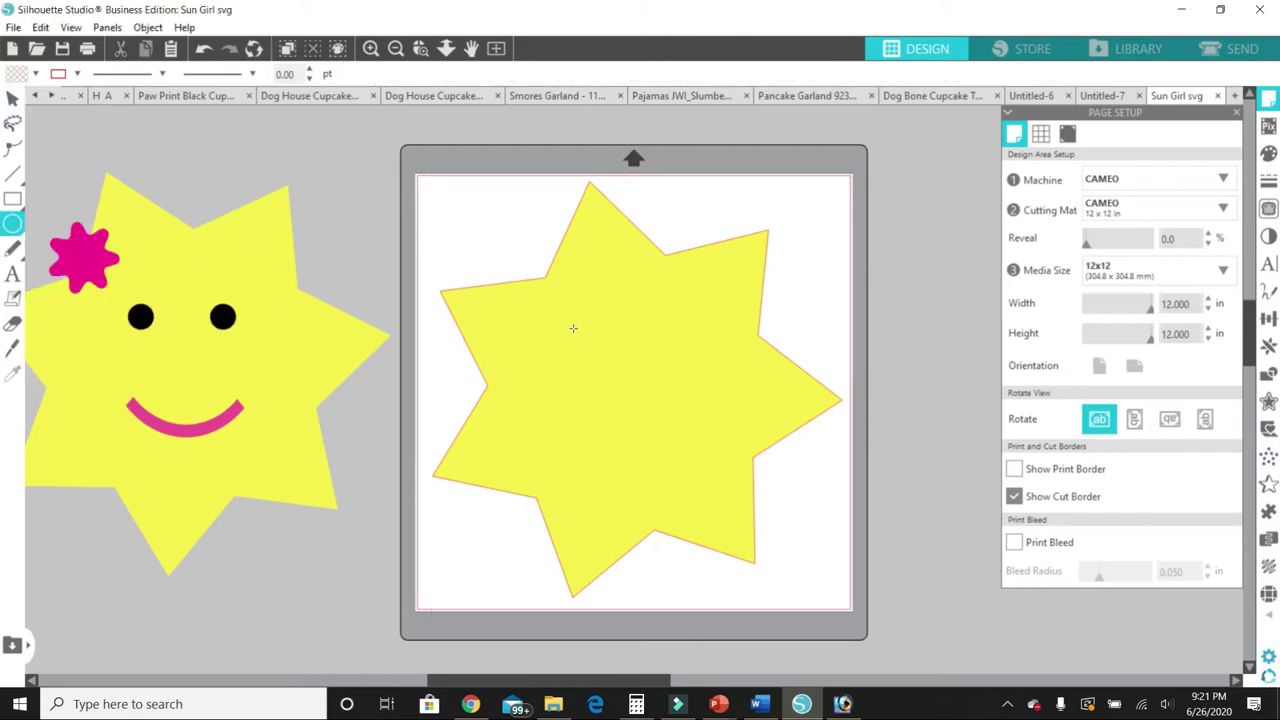
drag(557, 332, 569, 352)
click(12, 97)
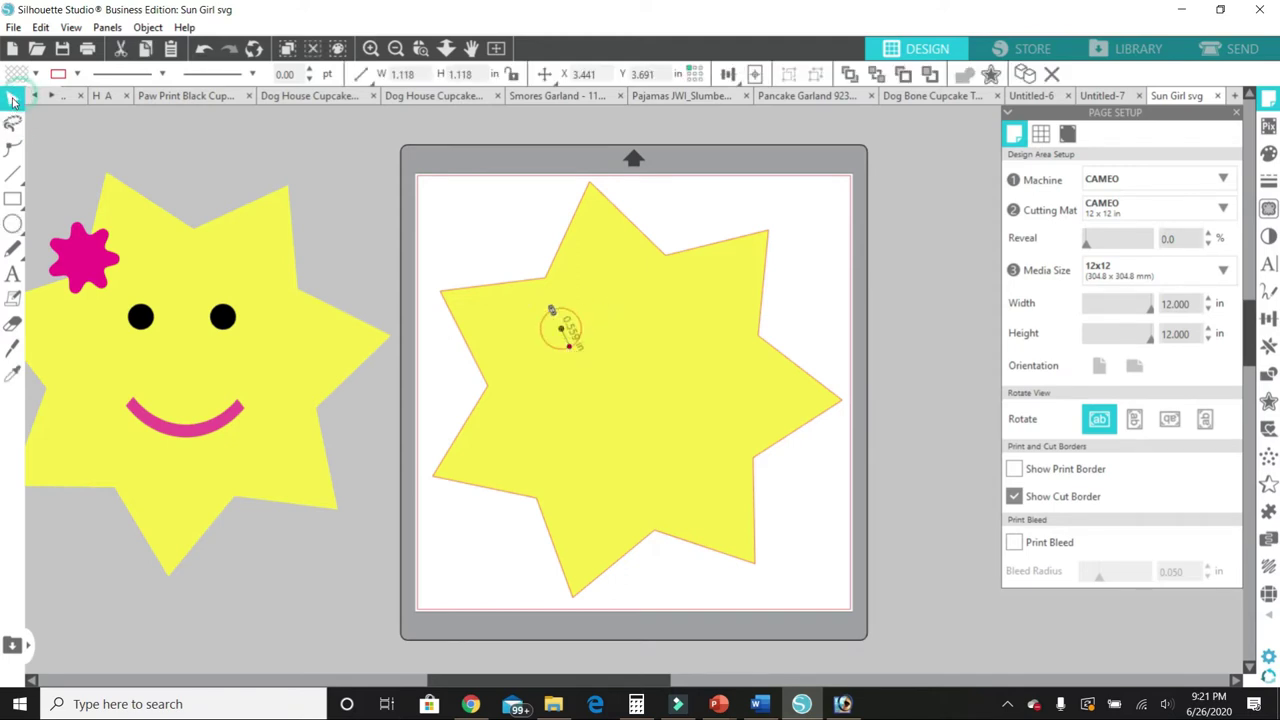
click(568, 318)
click(35, 75)
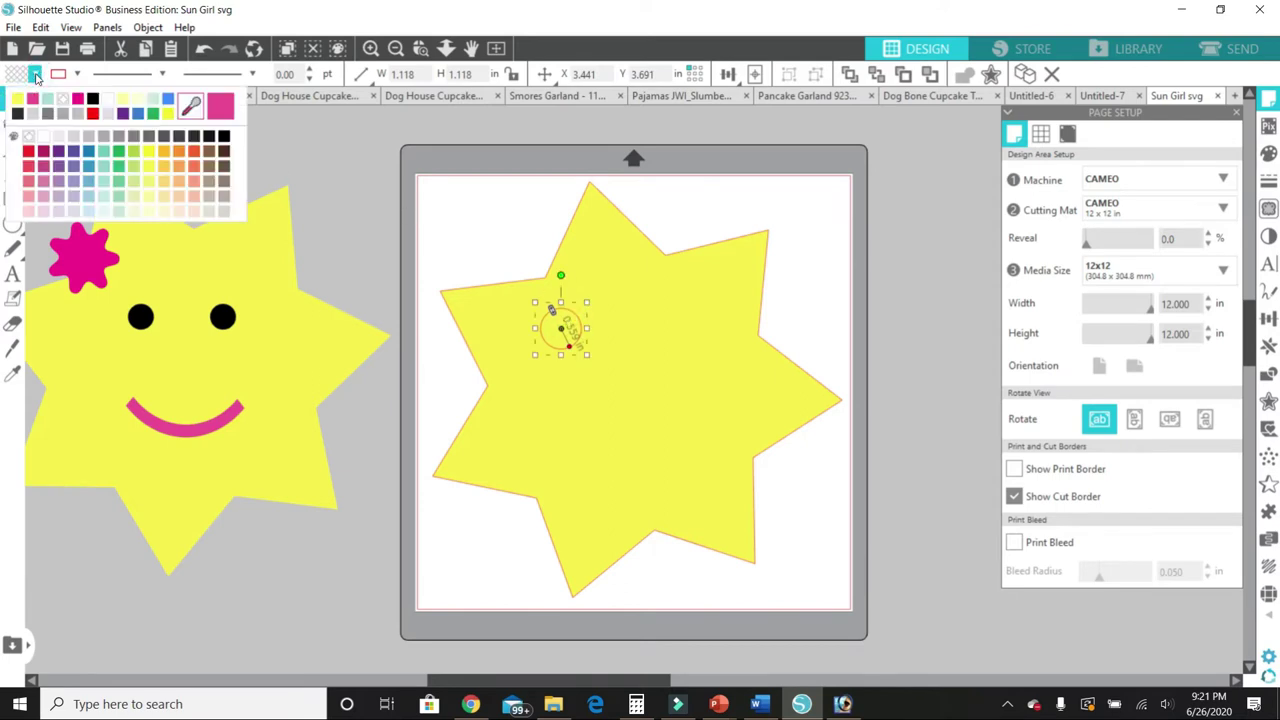
click(93, 99)
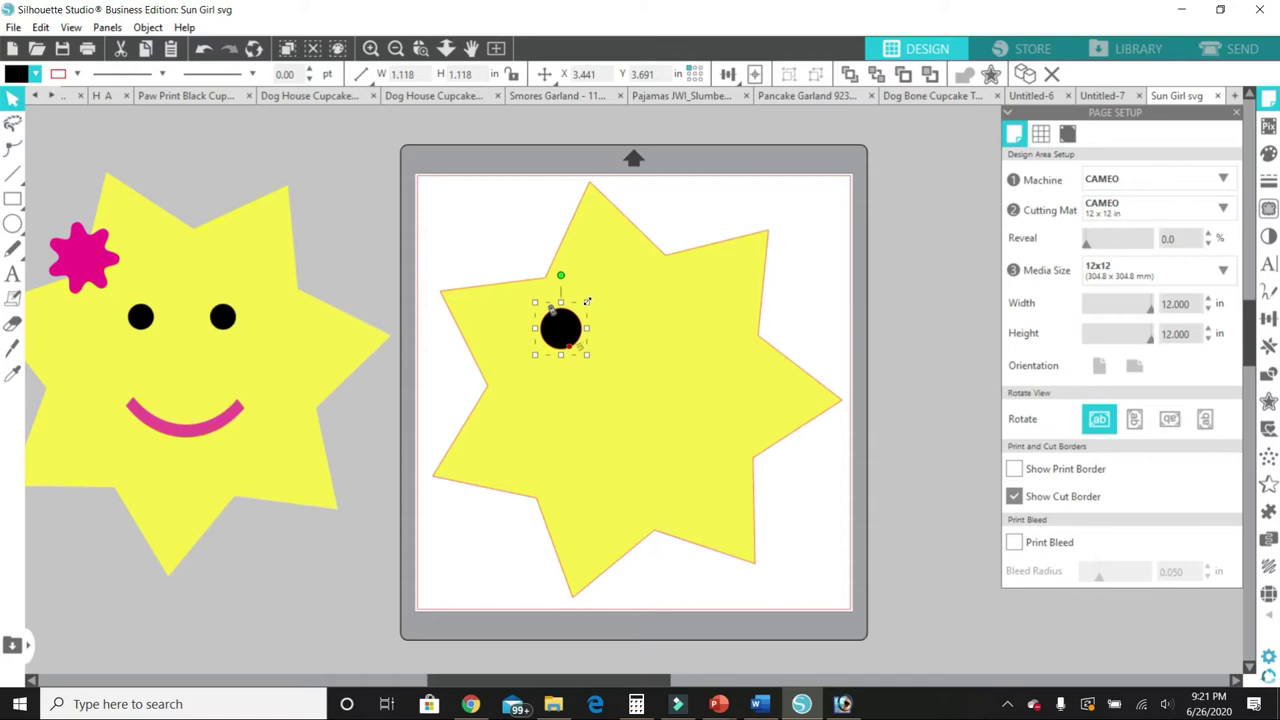
drag(587, 301, 581, 315)
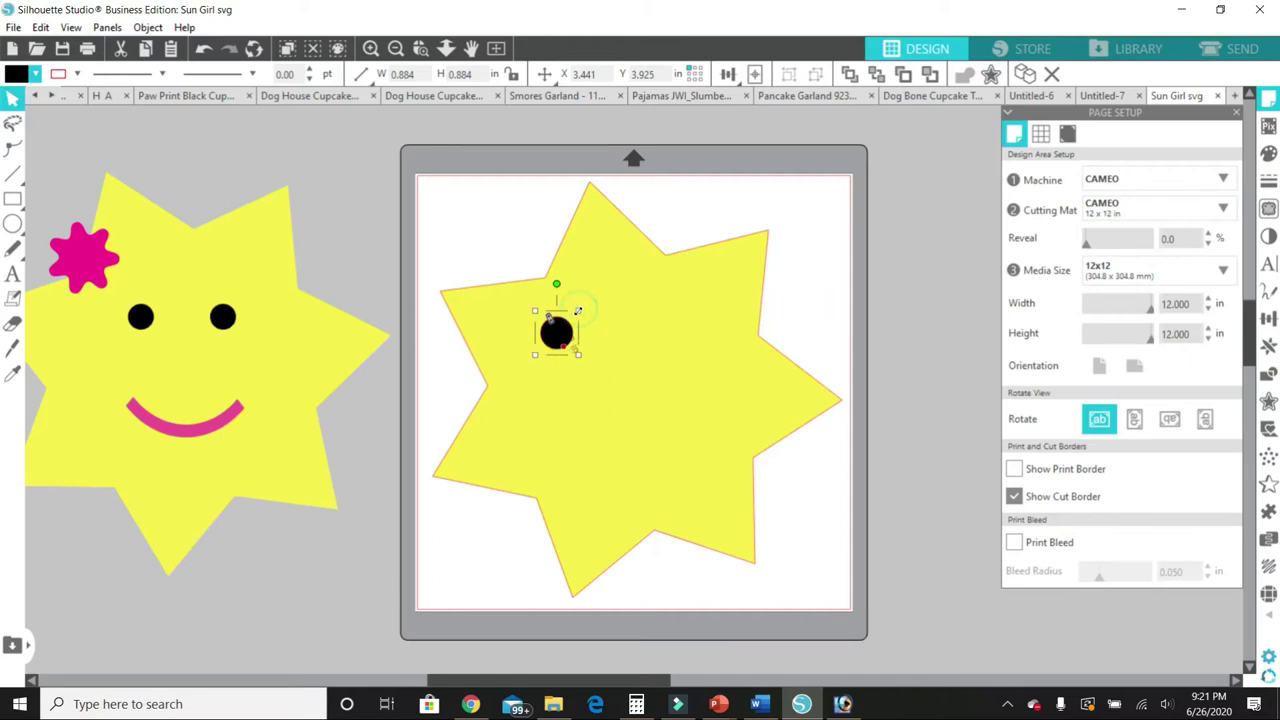
drag(578, 310, 577, 318)
Undo the last shrink, then copy and paste the black circle and place the copy right as the second eye
key(ctrl+z)
right_click(555, 335)
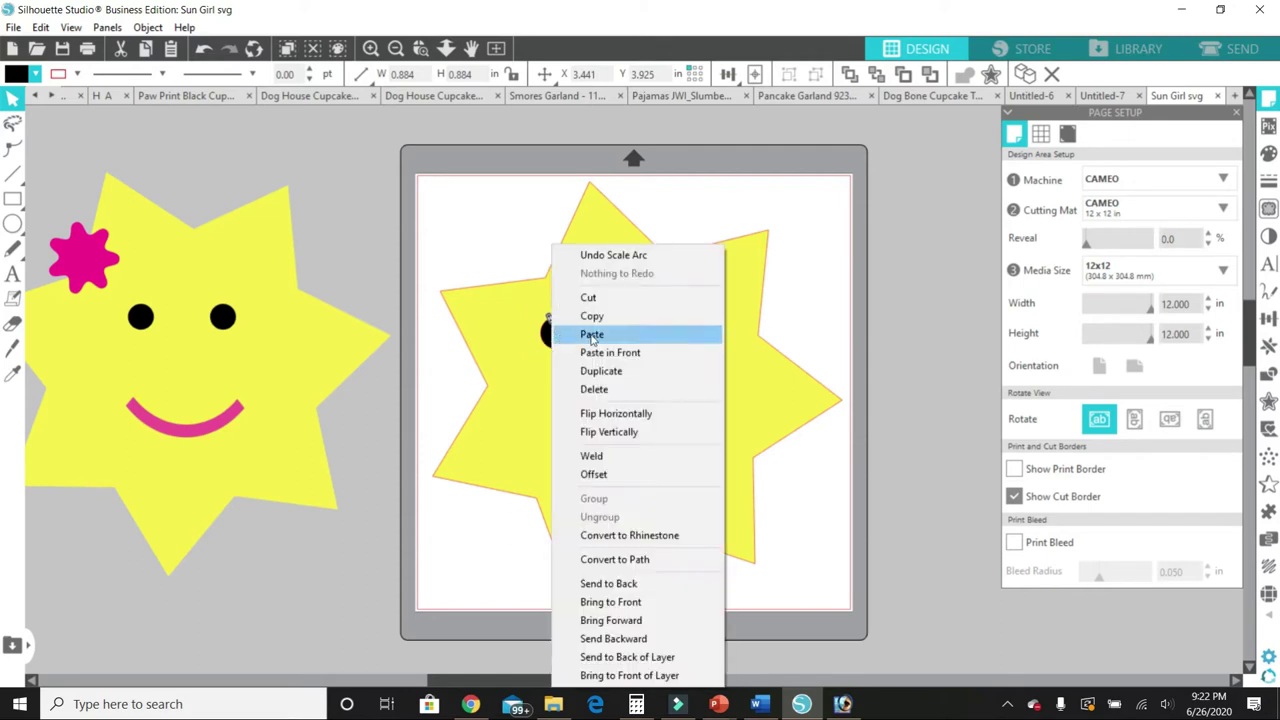
click(593, 317)
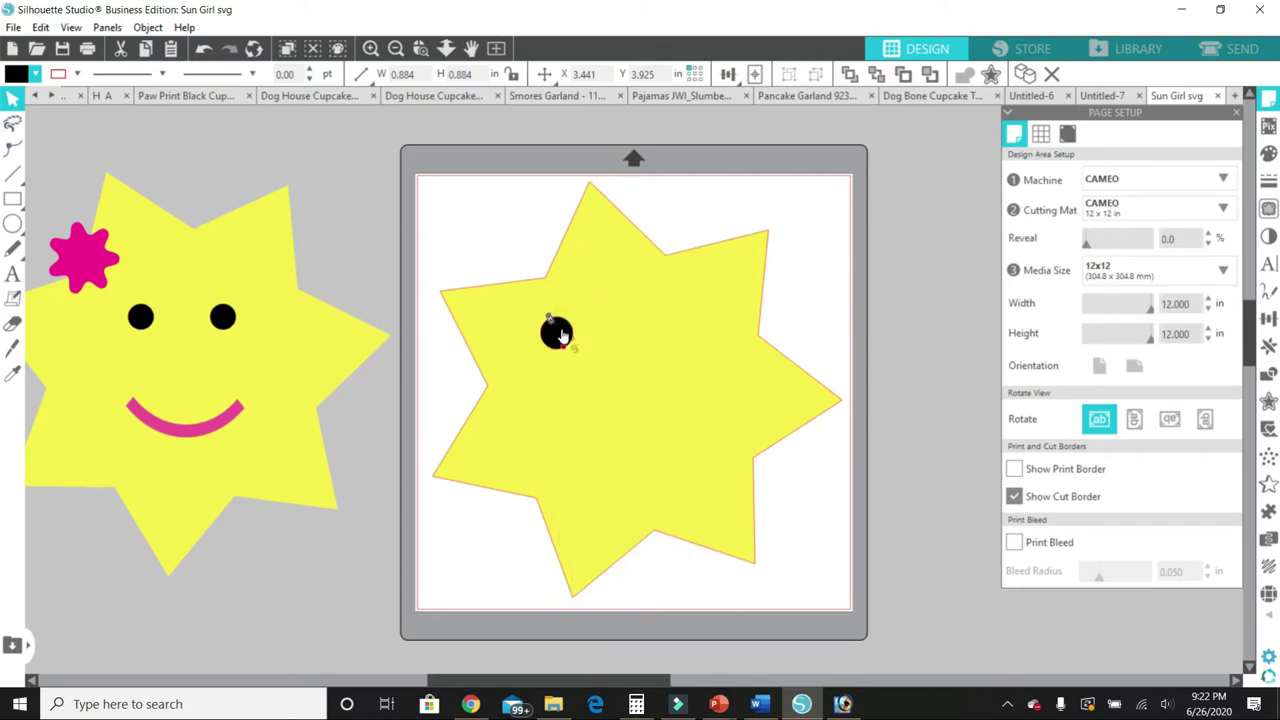
right_click(557, 336)
click(612, 331)
drag(591, 367, 660, 335)
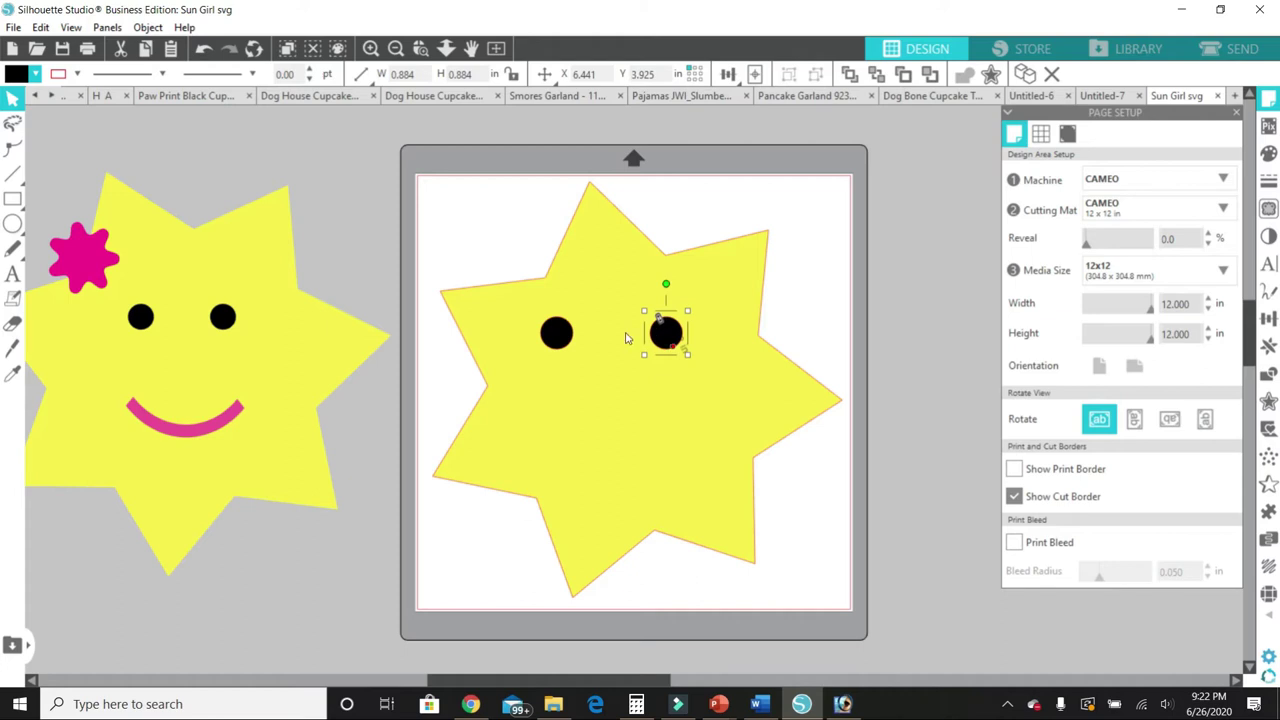
Nudge the left eye with arrow keys so both eyes are evenly spaced
click(561, 338)
click(566, 335)
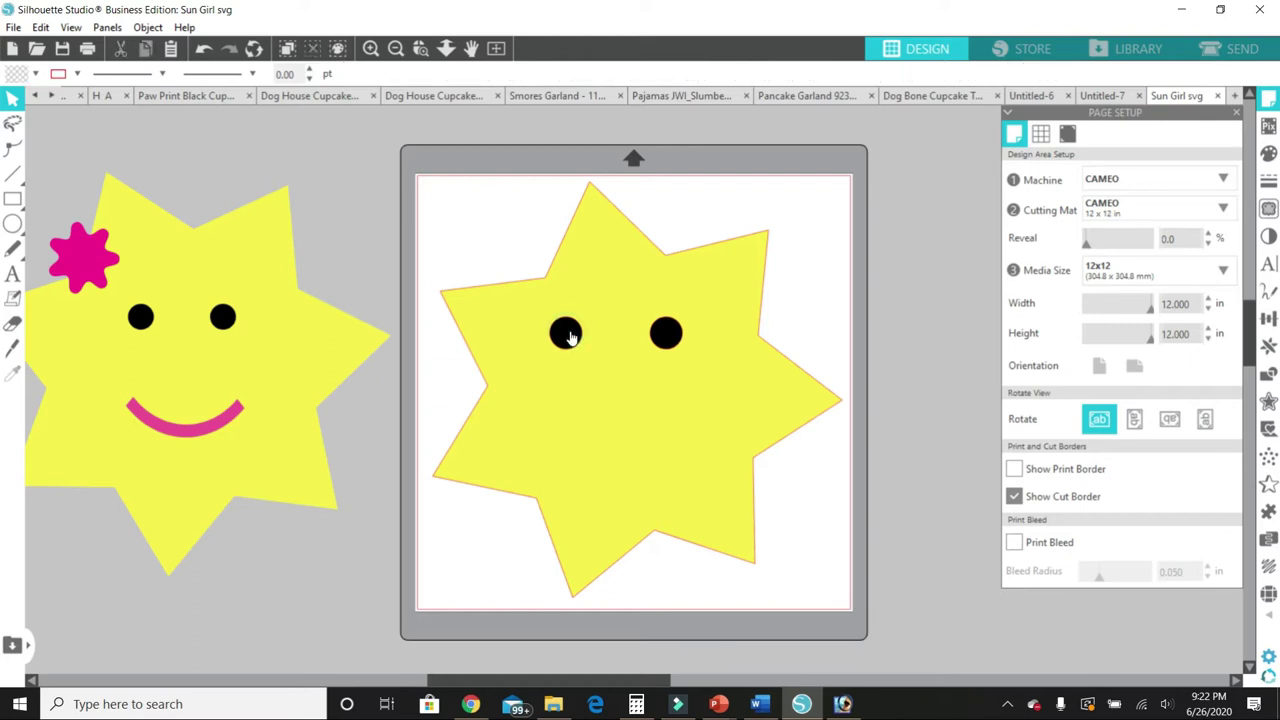
click(667, 340)
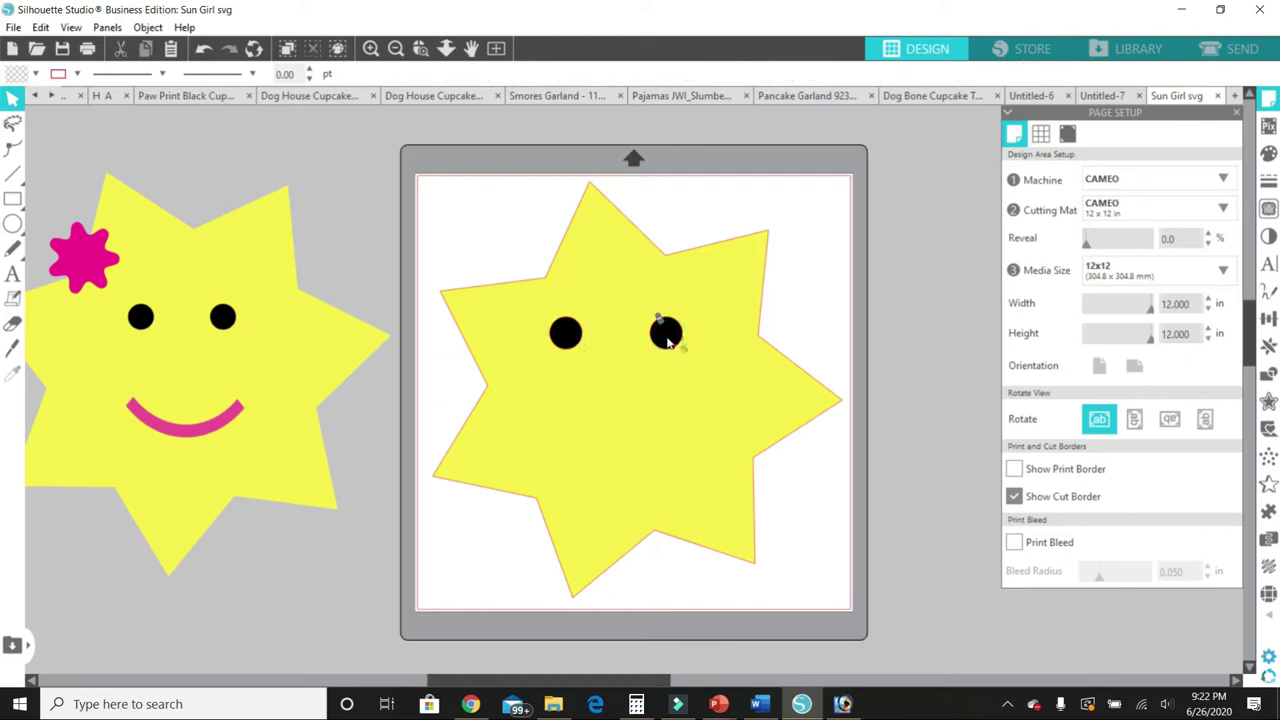
click(799, 316)
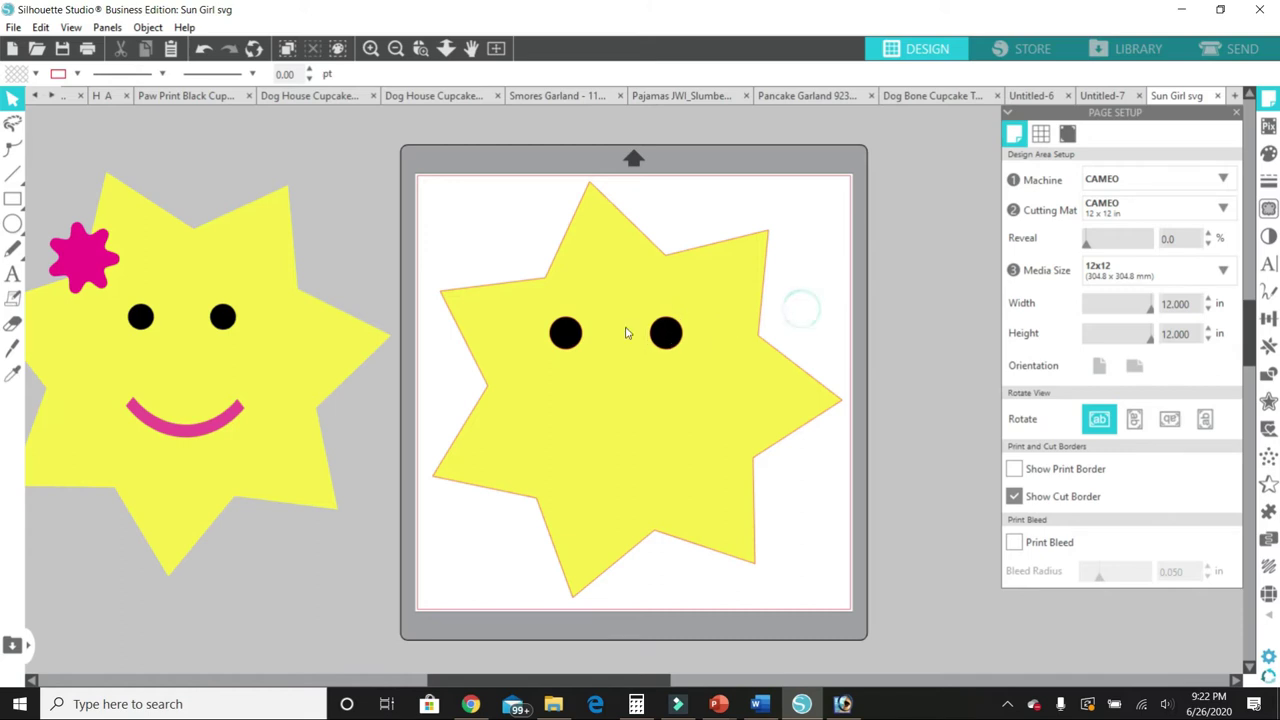
click(567, 326)
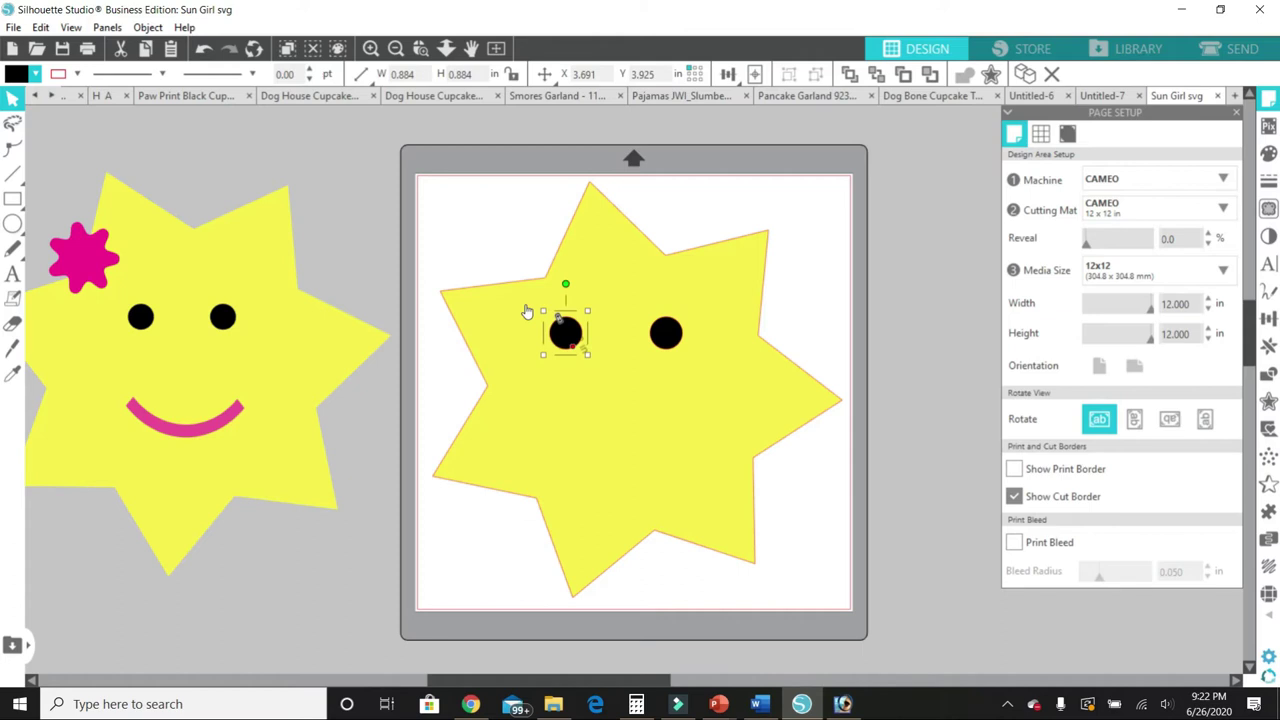
key(Right)
key(Right)
key(Right)
key(Left)
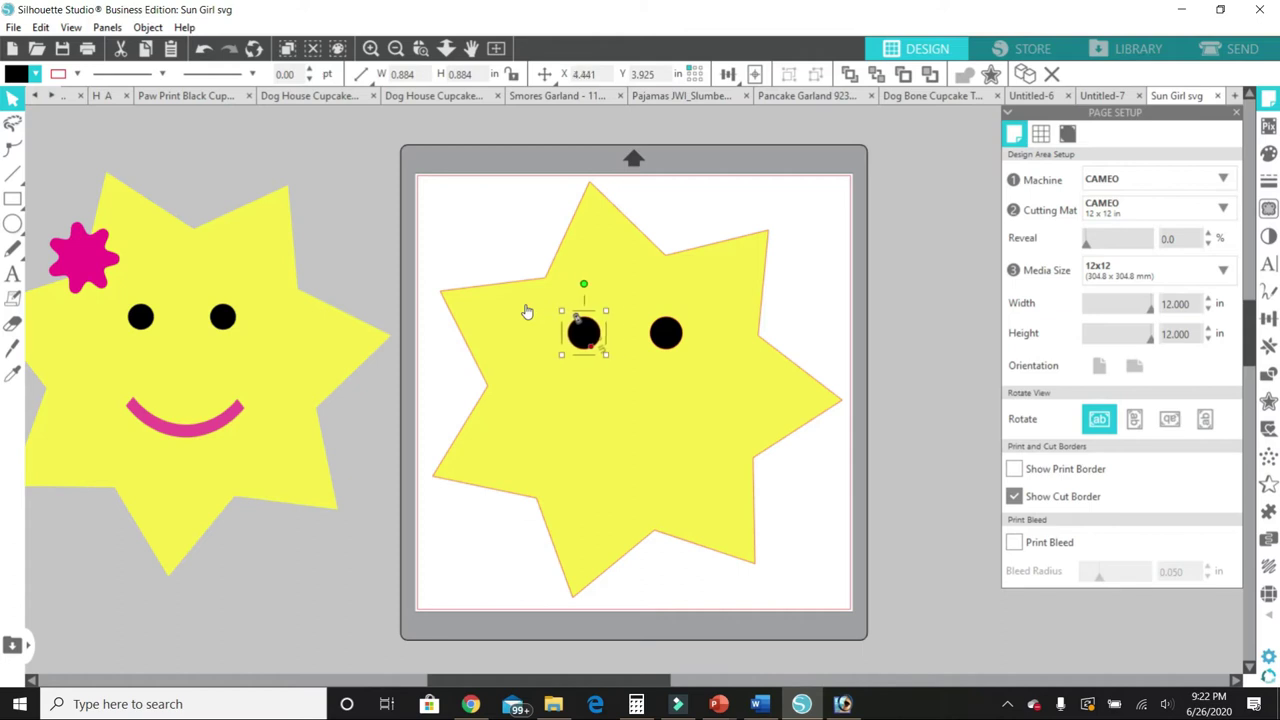
key(Left)
click(858, 288)
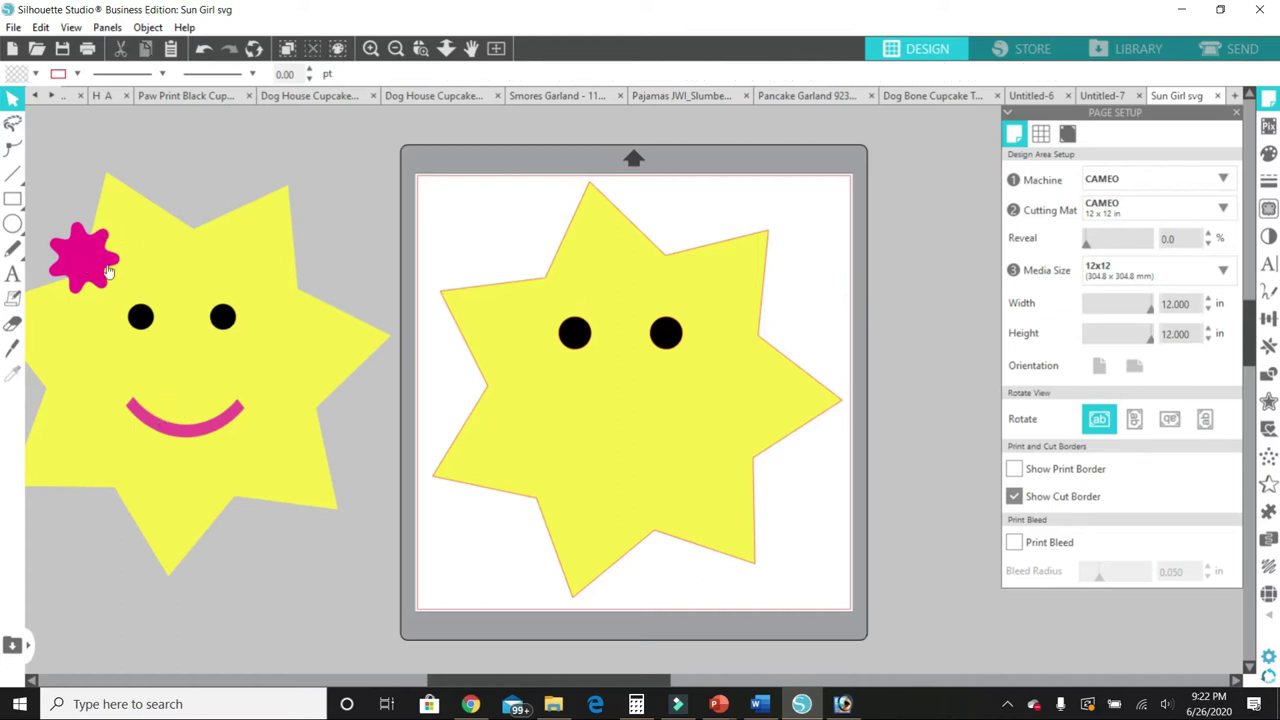
Draw a flower shape near the mat's top-left corner and fill it magenta
click(12, 223)
mouse_move(15, 228)
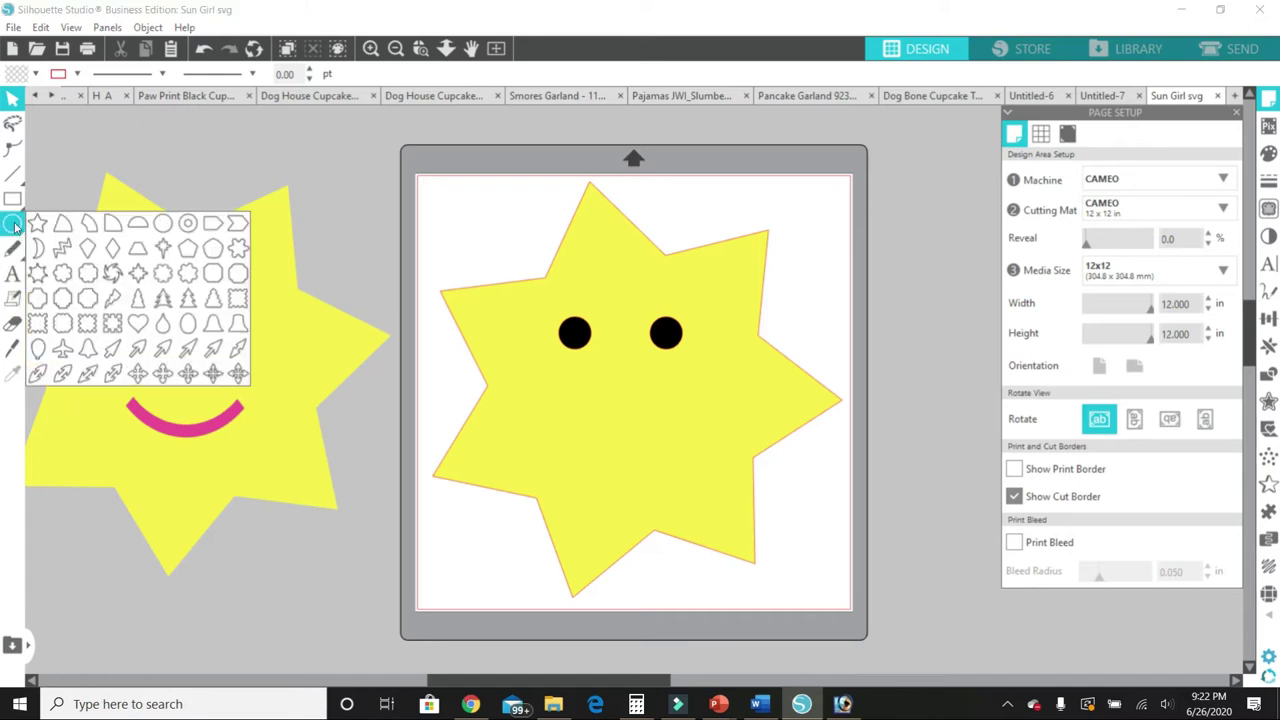
click(238, 252)
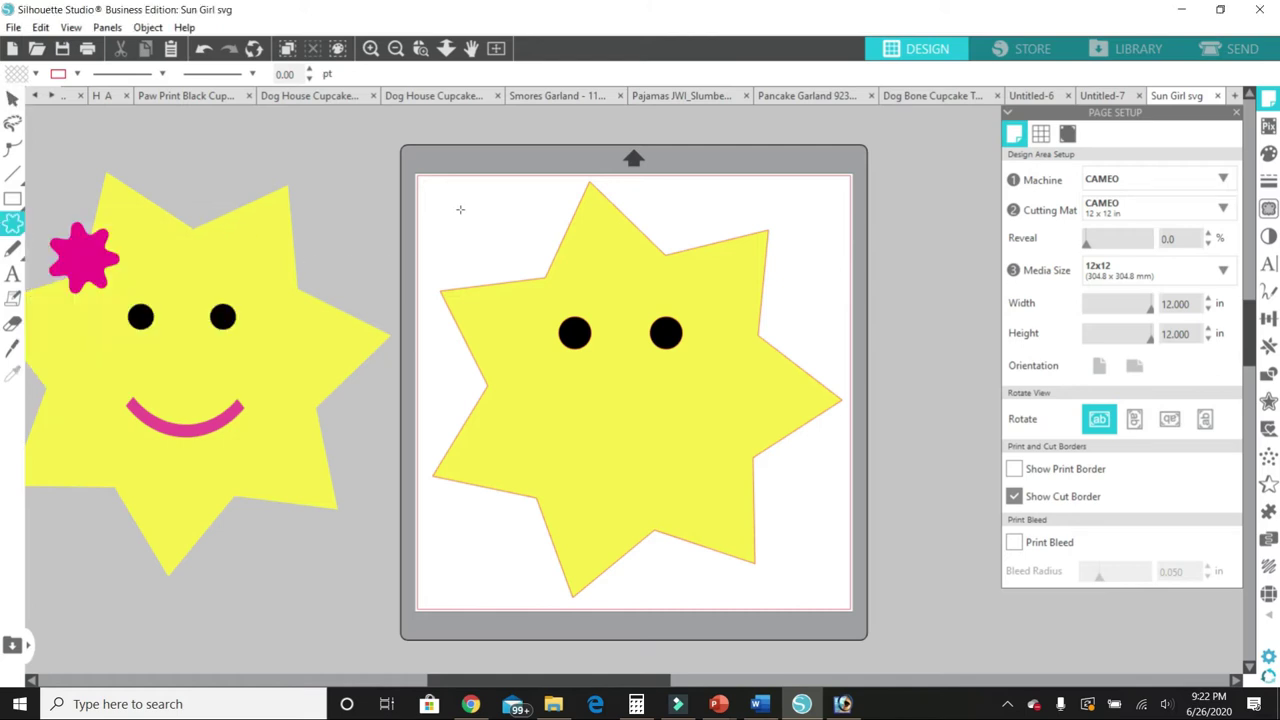
drag(460, 209, 479, 236)
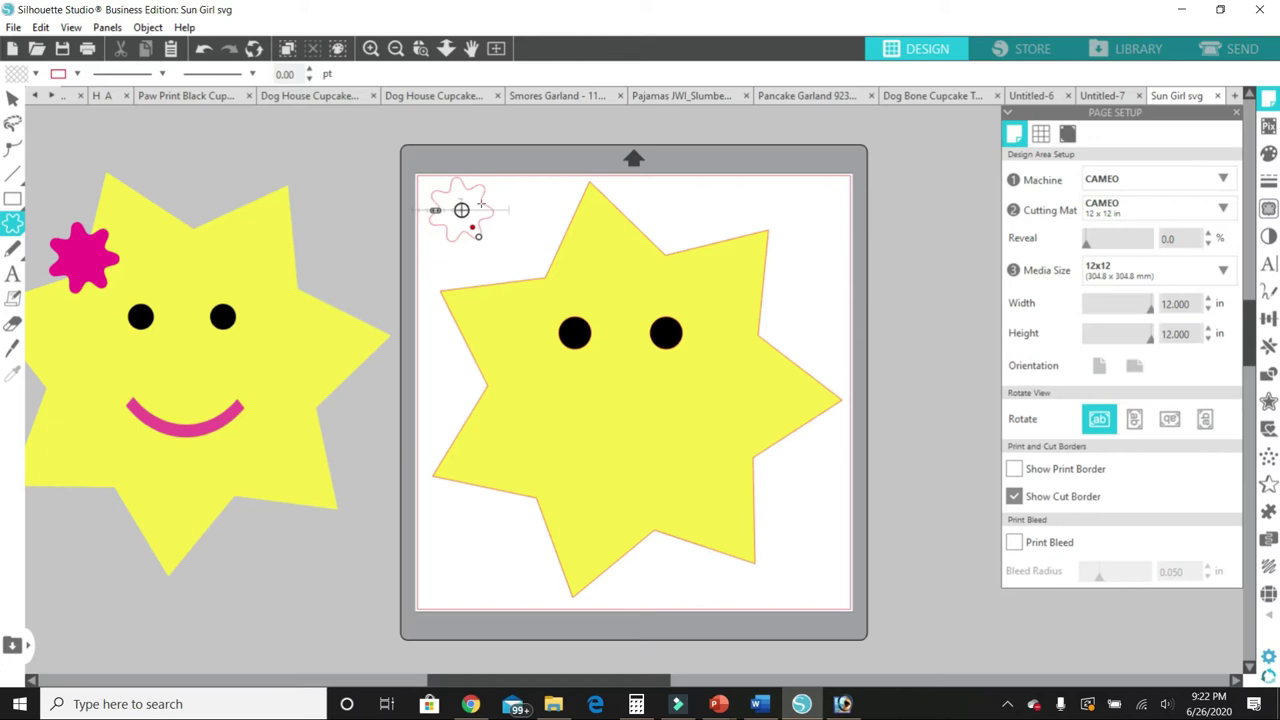
click(12, 97)
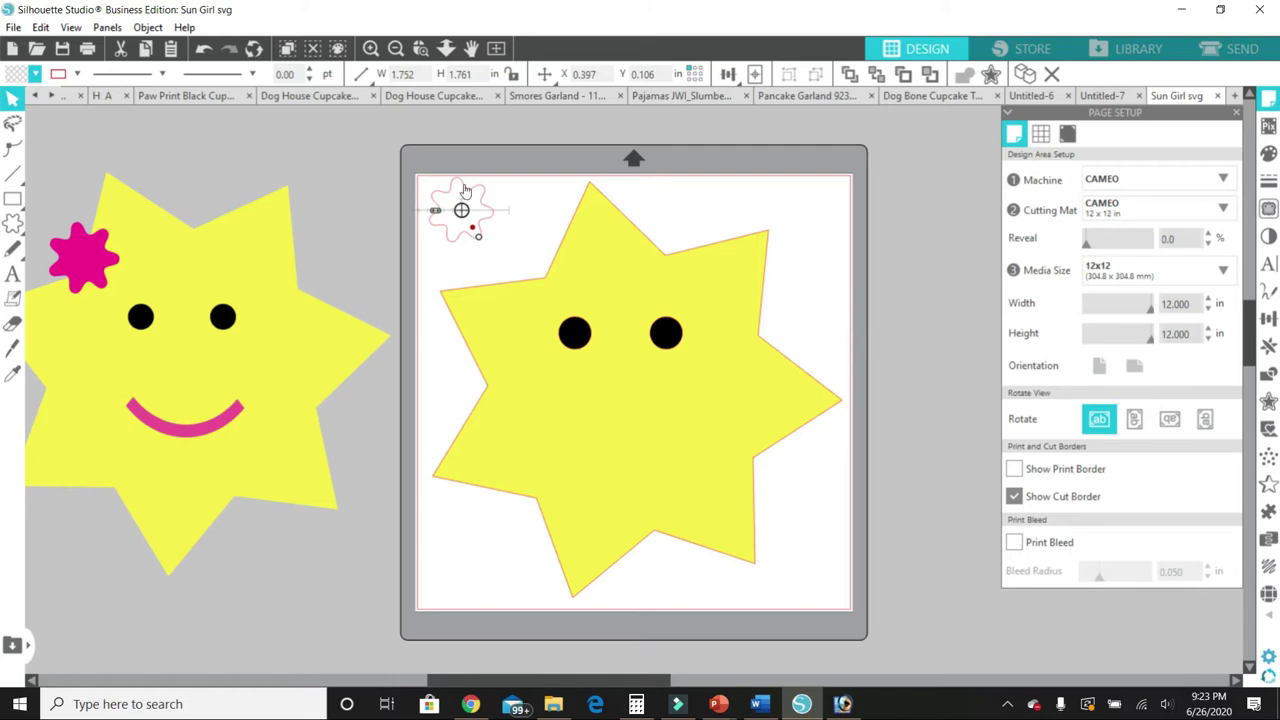
click(462, 195)
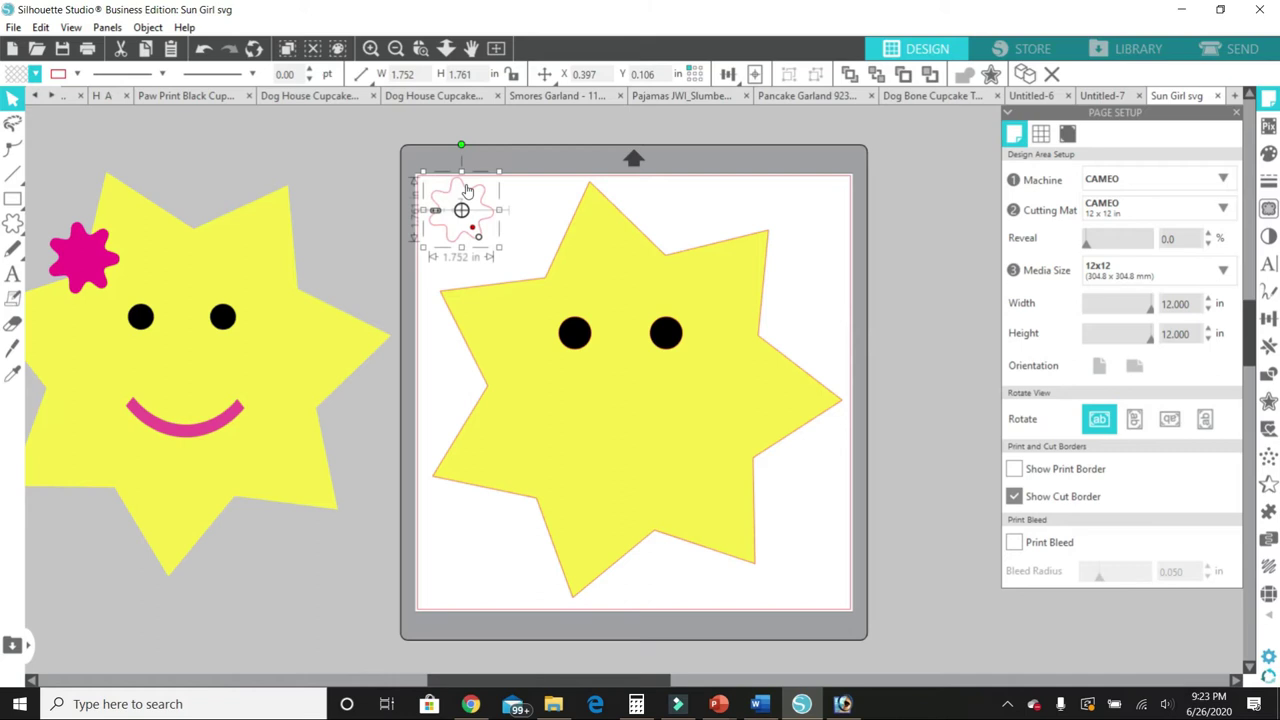
click(35, 77)
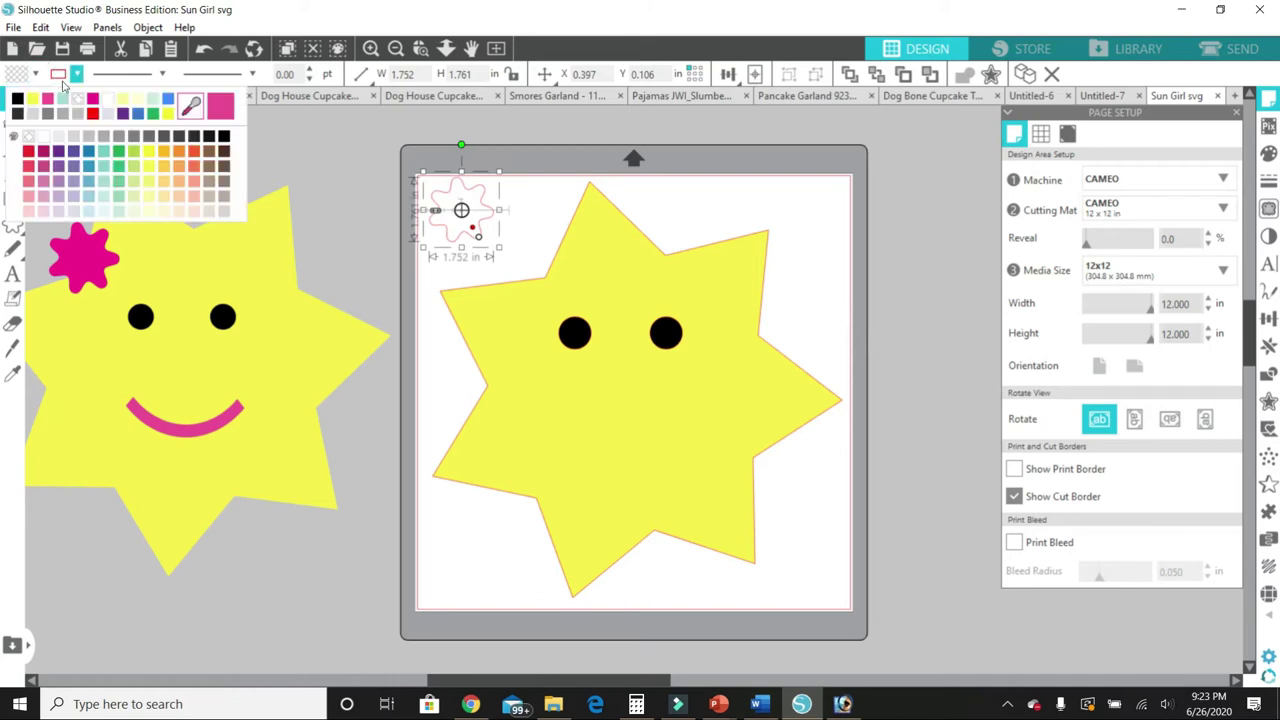
click(92, 99)
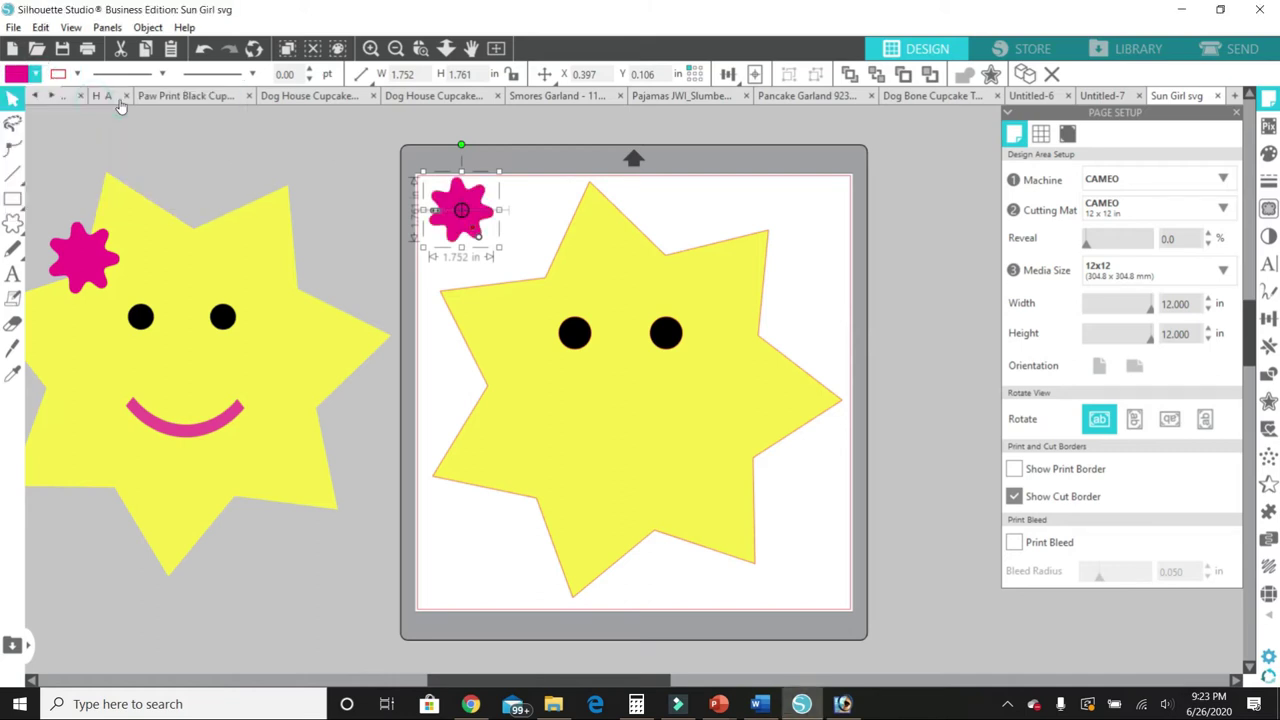
Place the magenta flower on the star's upper-left point, enlarged to about 1.940 × 1.949 in
click(512, 178)
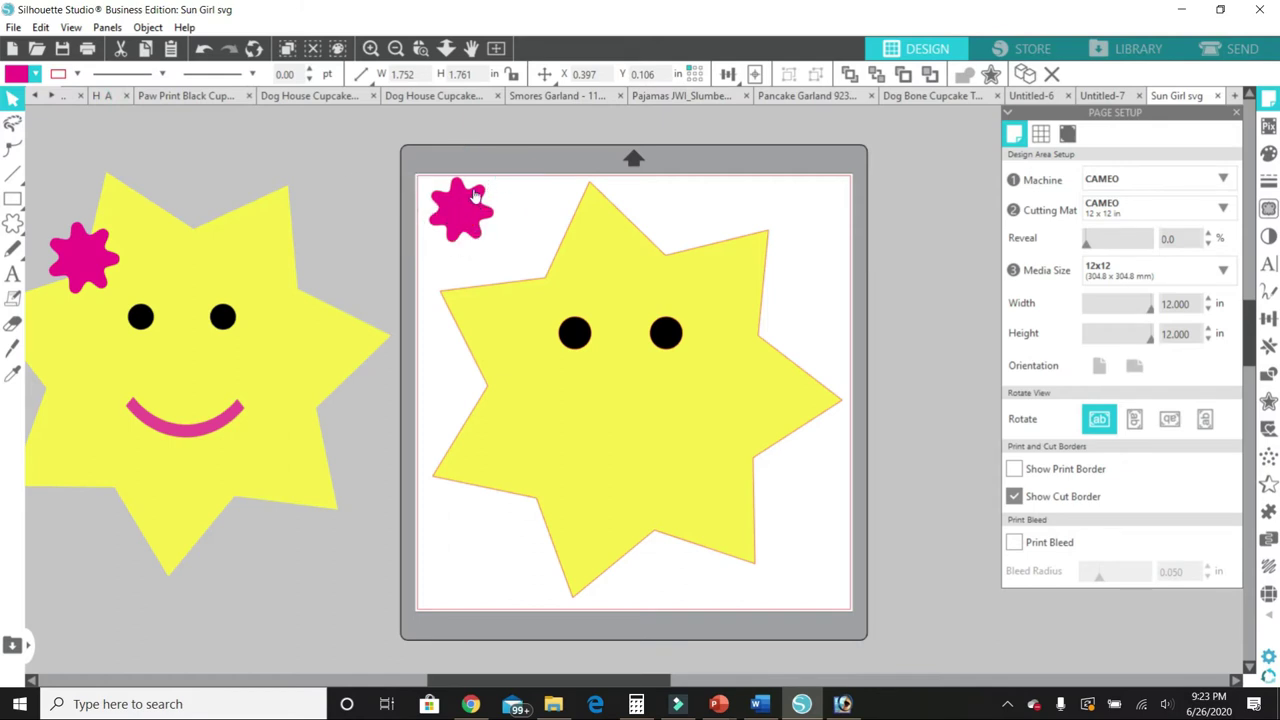
drag(477, 195, 548, 250)
click(527, 246)
drag(494, 226, 491, 226)
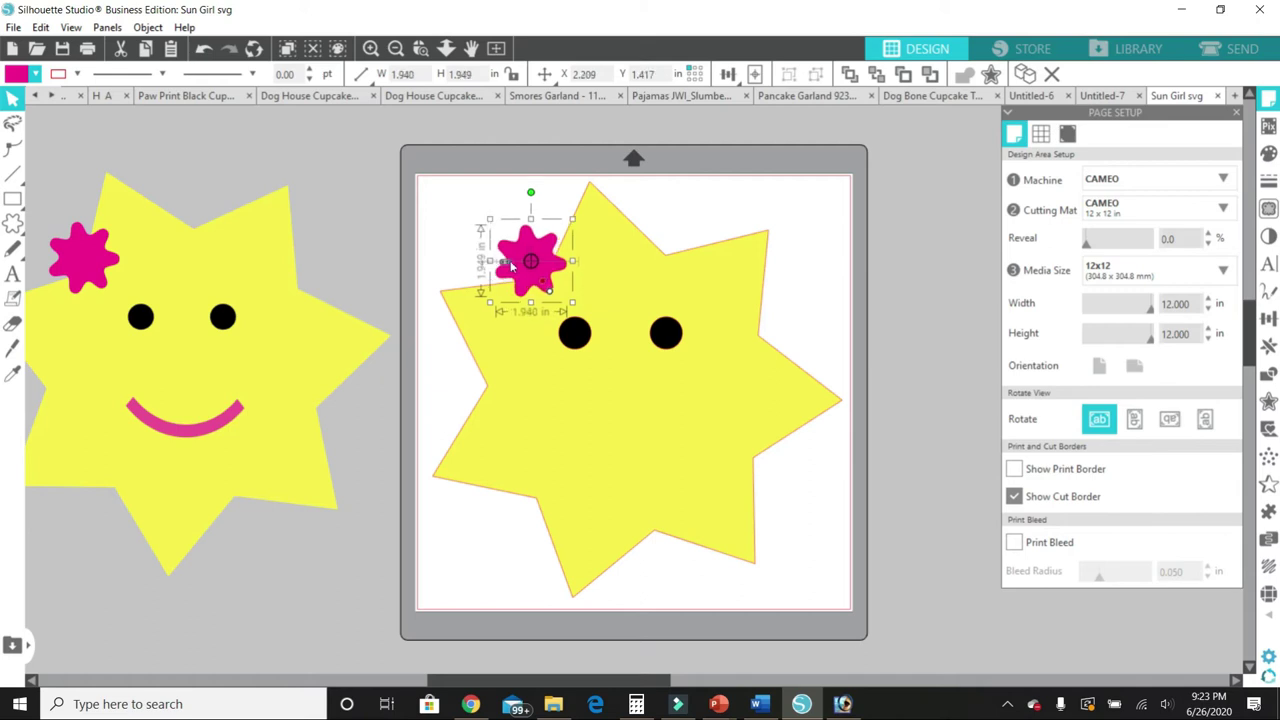
click(541, 195)
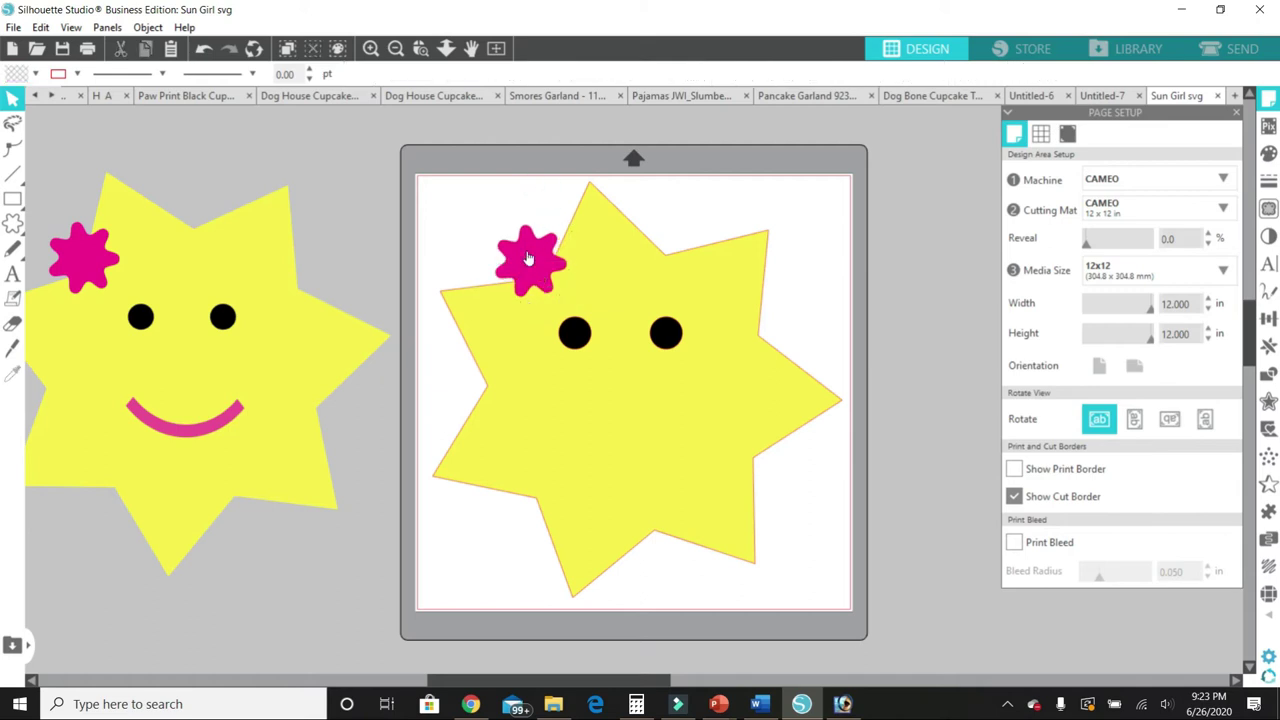
drag(527, 258, 538, 260)
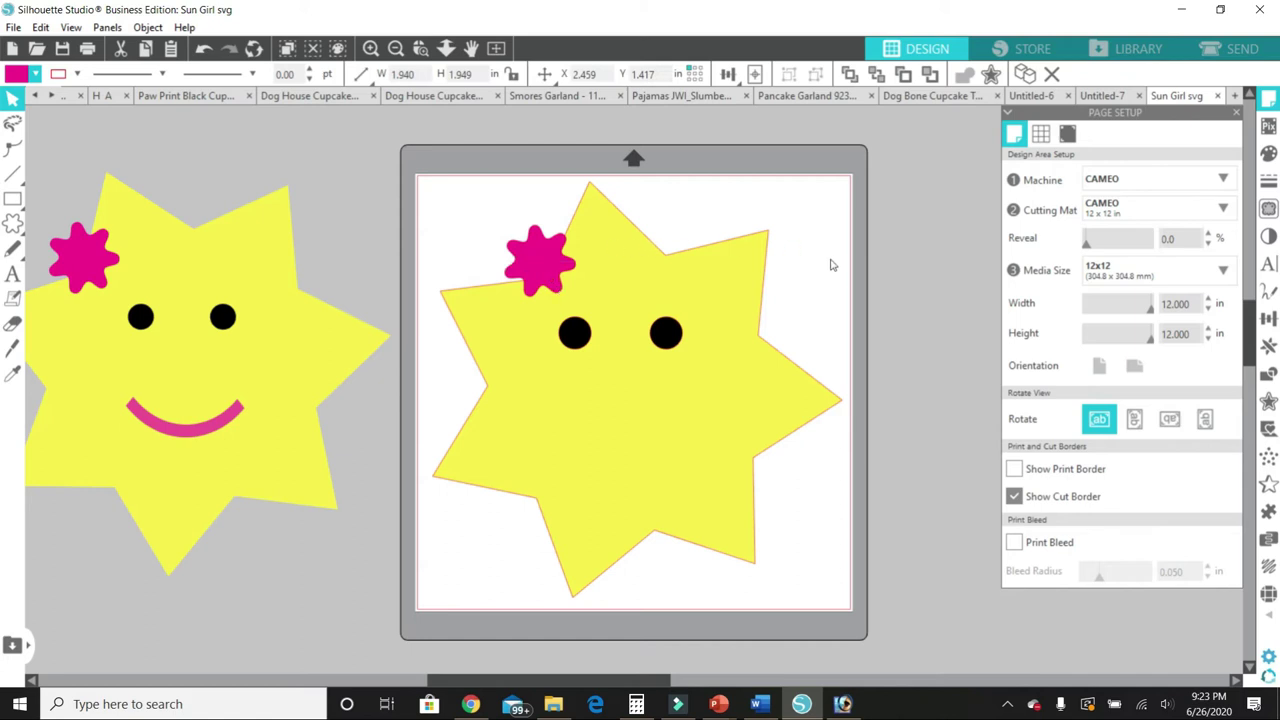
click(183, 437)
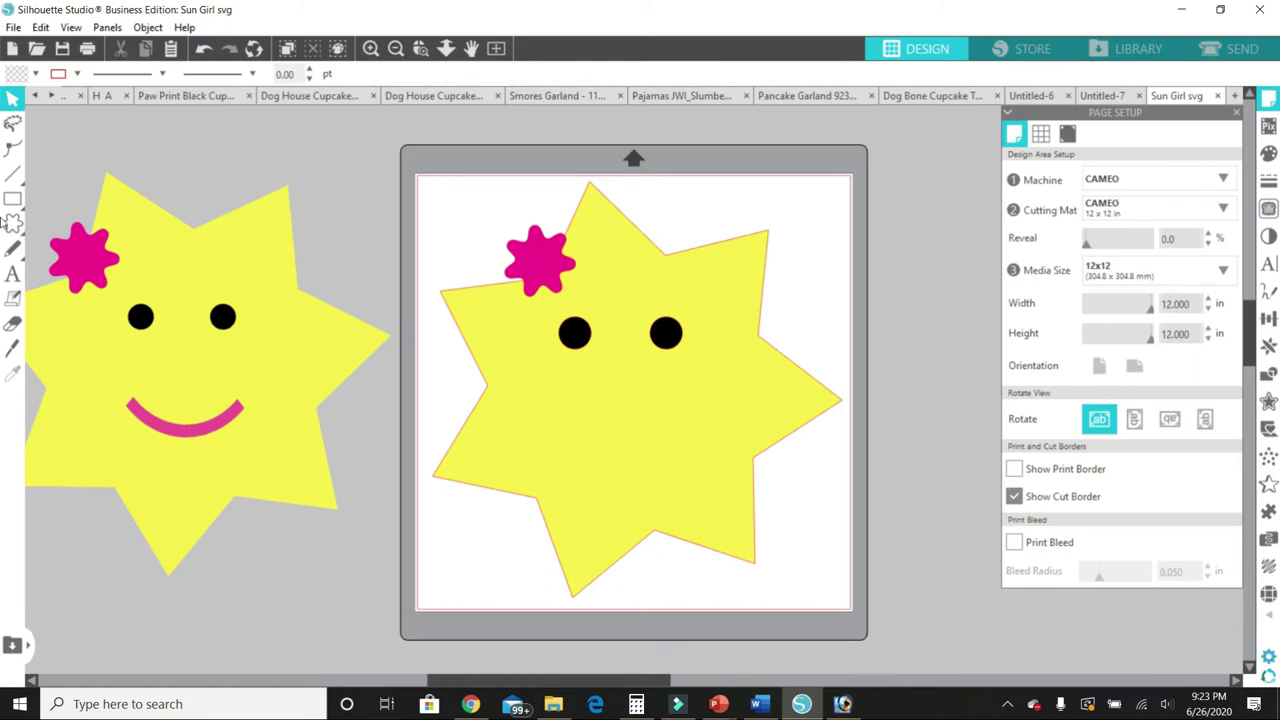
Draw an arc shape out from the star's centre using the Shapes flyout
click(12, 223)
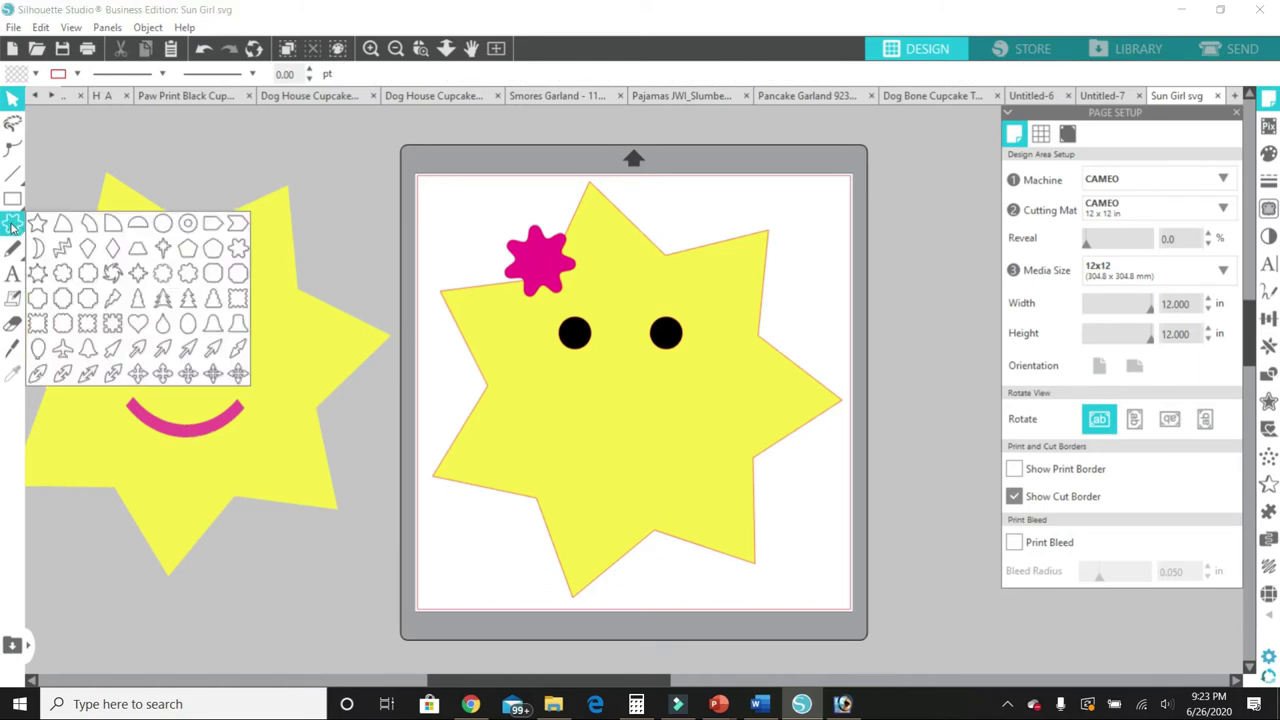
click(88, 226)
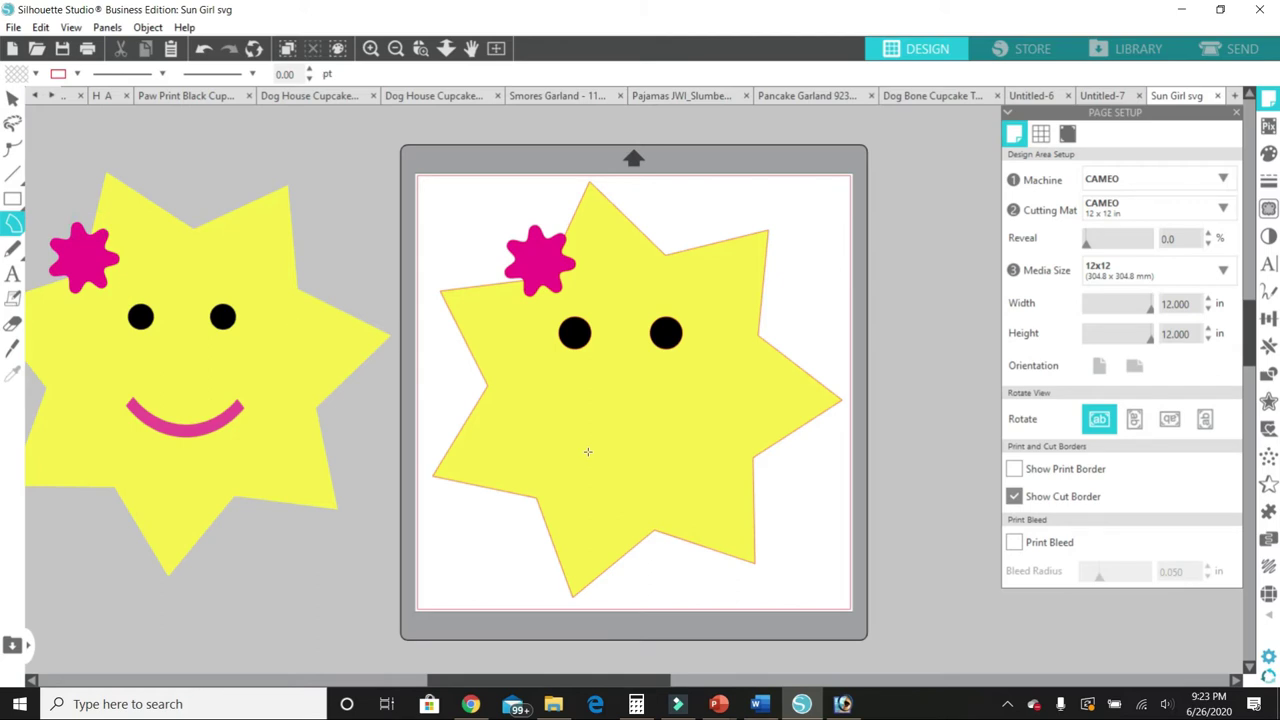
drag(581, 403, 636, 460)
click(486, 321)
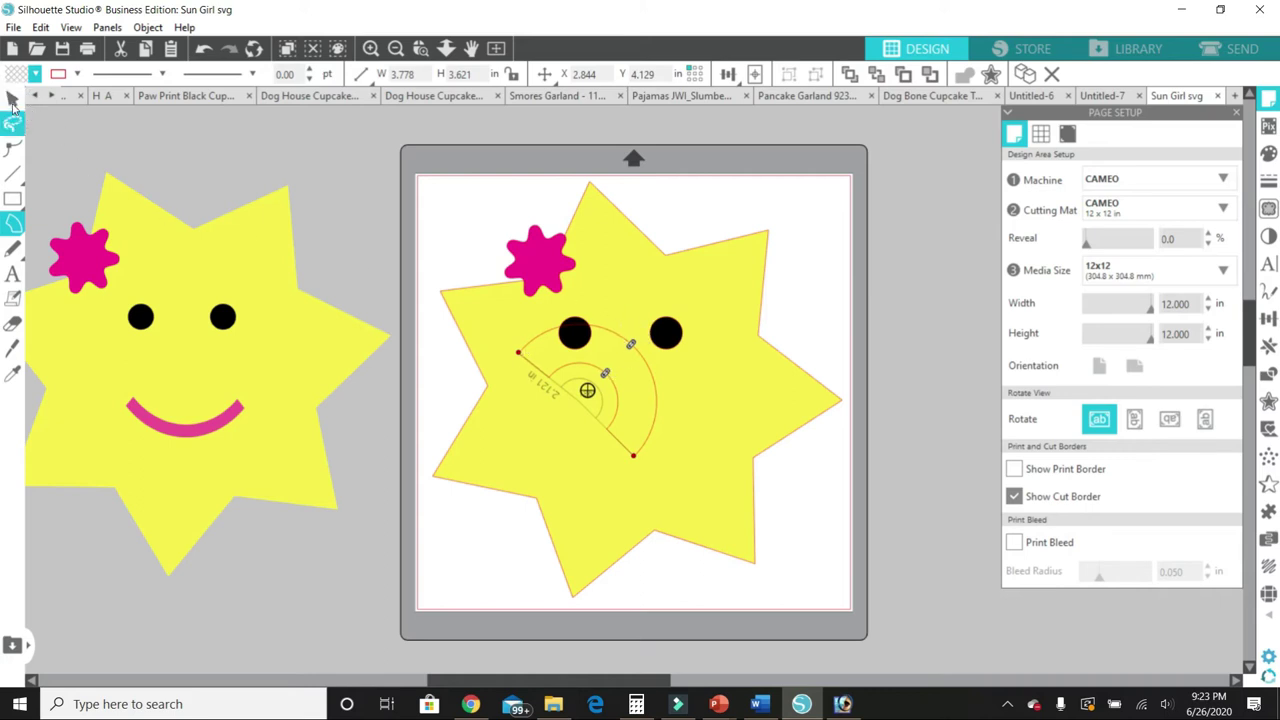
Undo the accidental star move and enlarge the arc to about 3.778 × 3.621 in
click(12, 99)
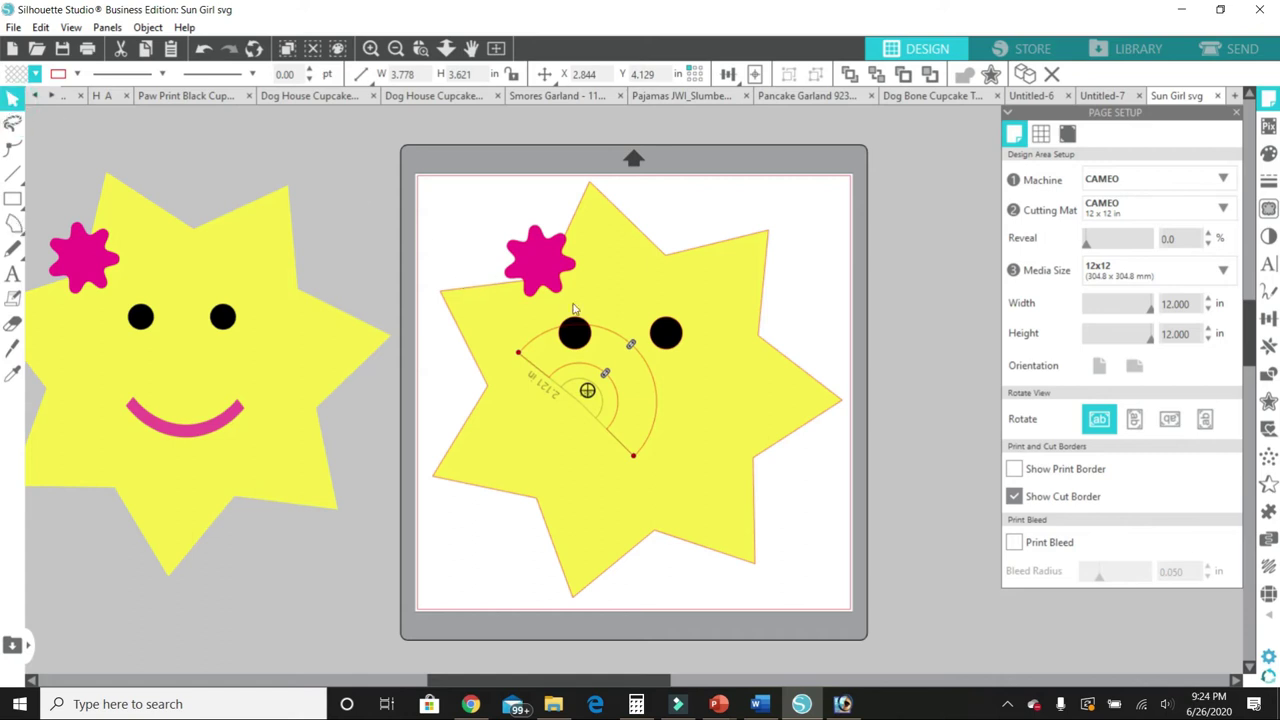
click(606, 329)
drag(608, 337, 619, 355)
key(ctrl+z)
click(655, 386)
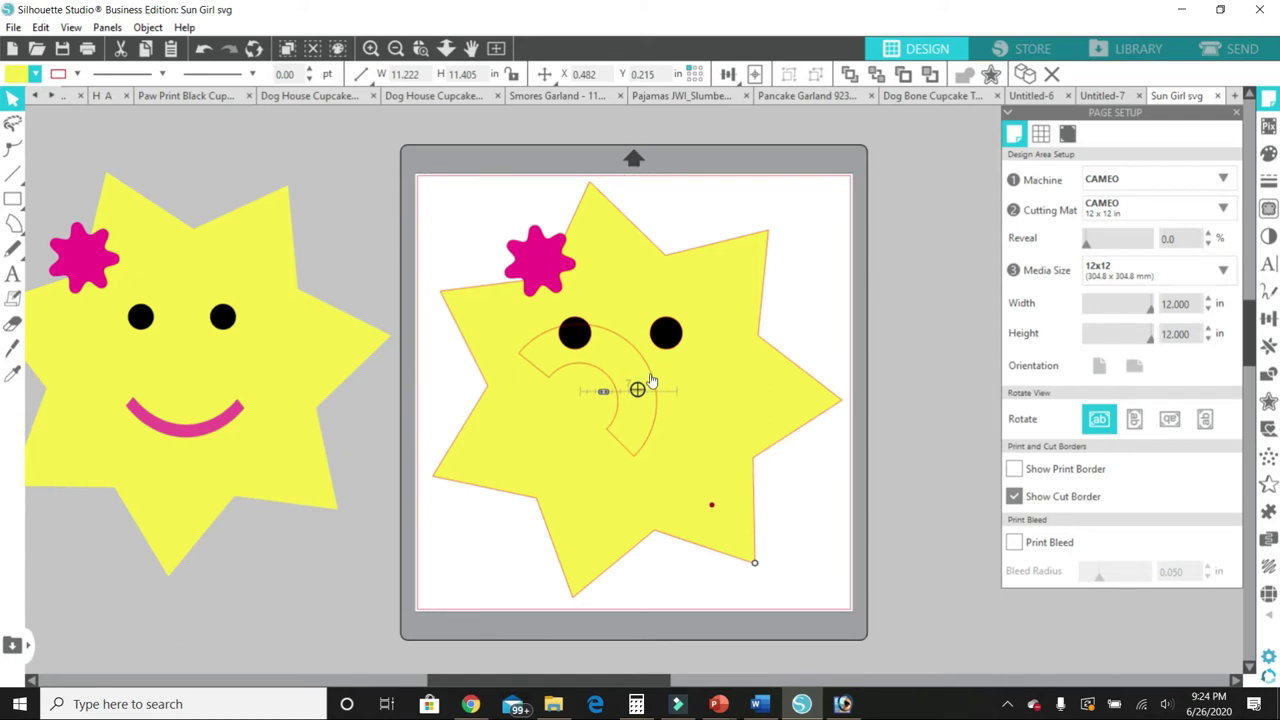
click(651, 377)
drag(651, 374, 672, 414)
click(550, 390)
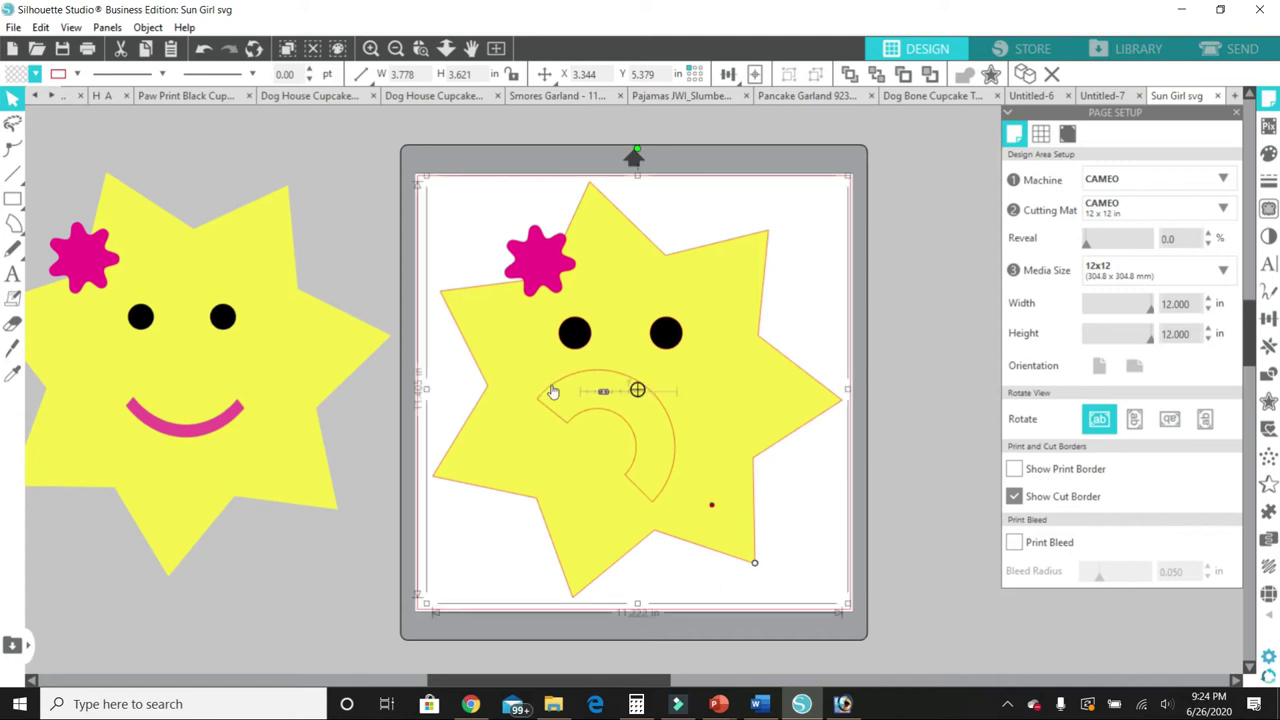
click(541, 396)
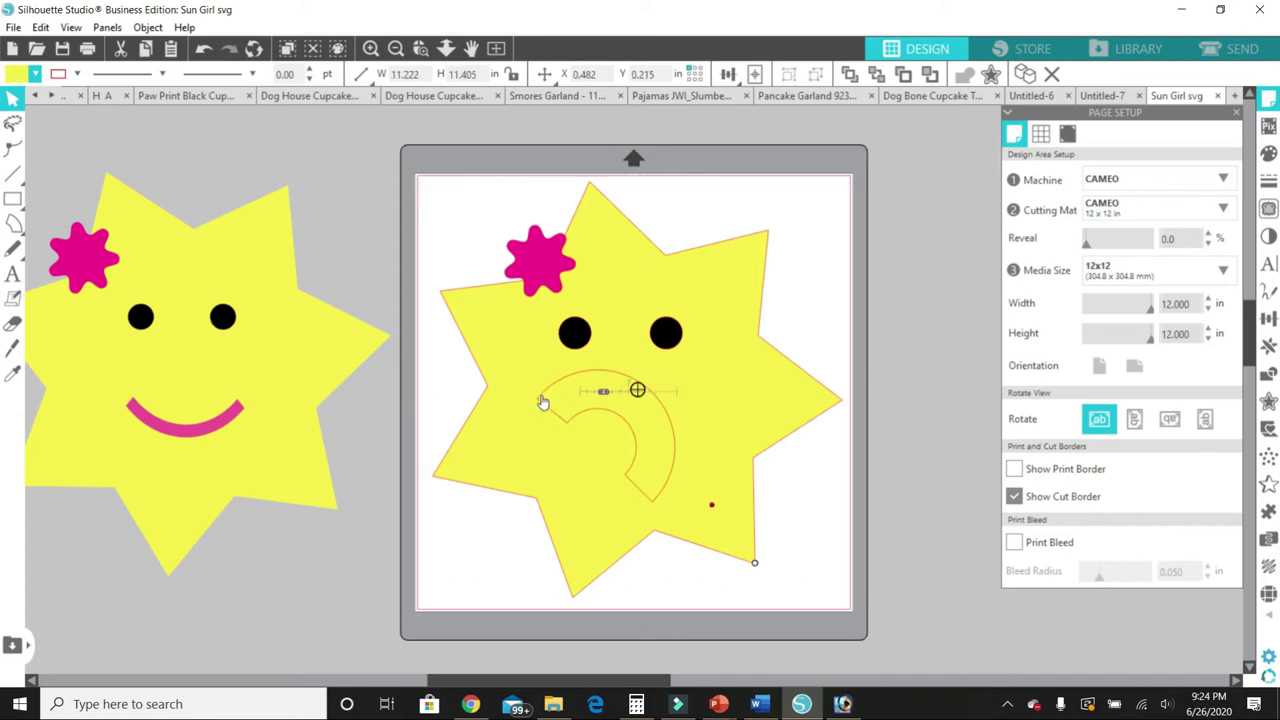
Rotate the arc to open upward into a U-shaped smile and move it under the eyes
click(539, 401)
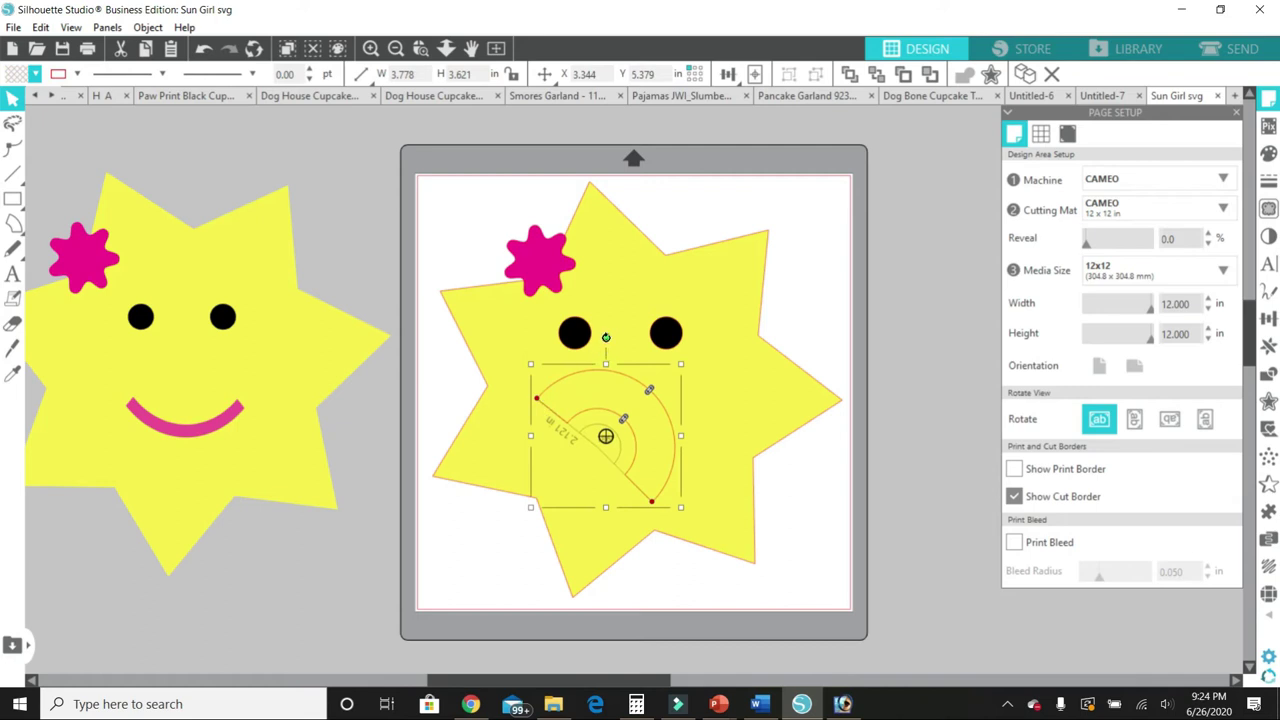
drag(605, 337, 646, 488)
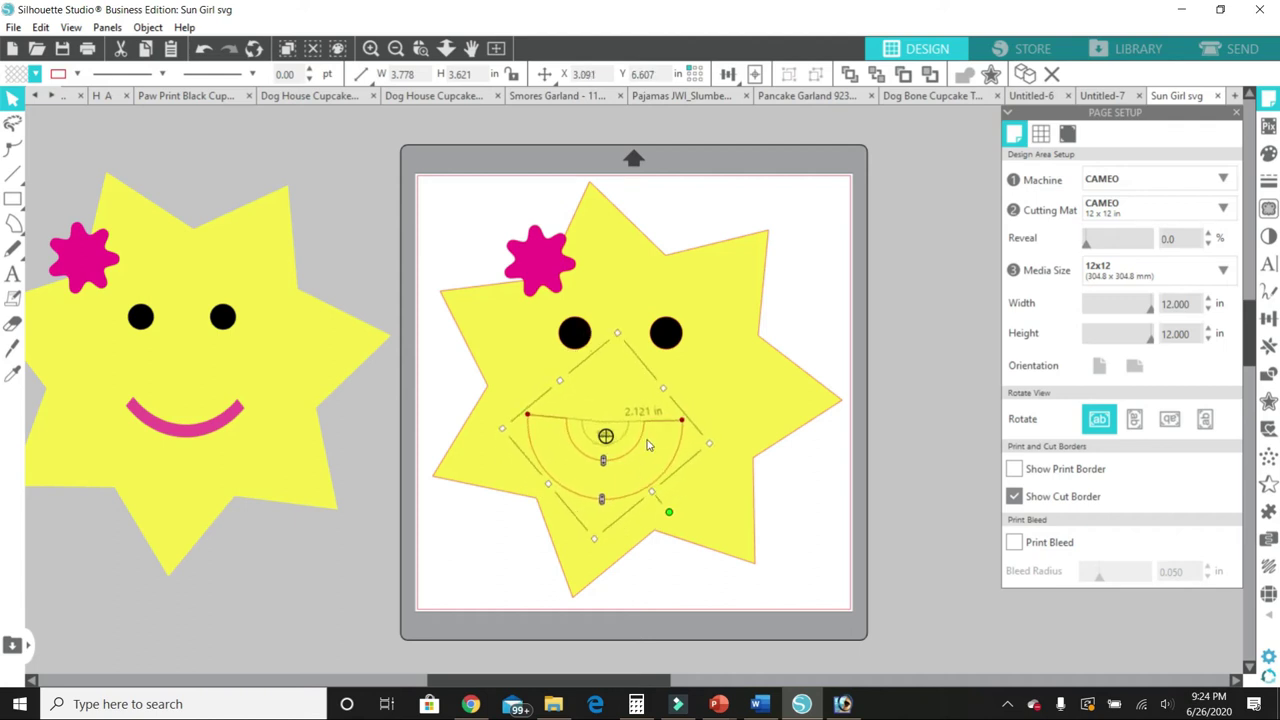
drag(681, 435, 700, 399)
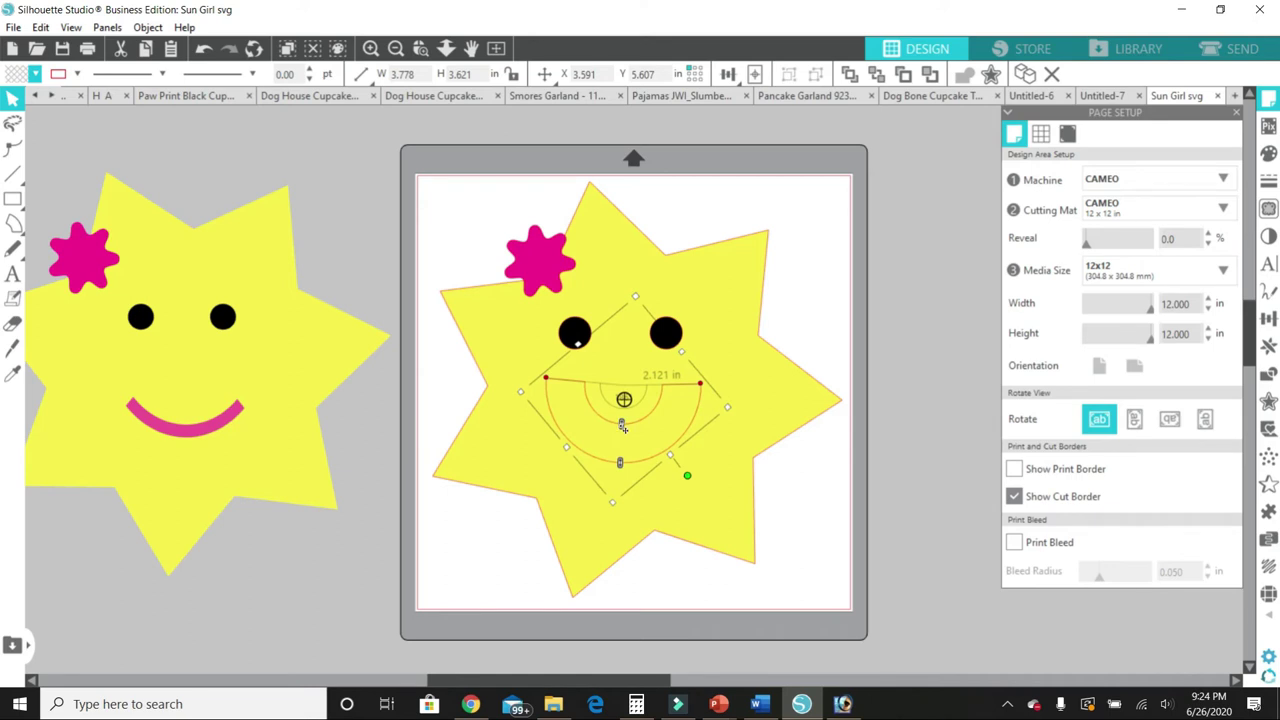
click(823, 338)
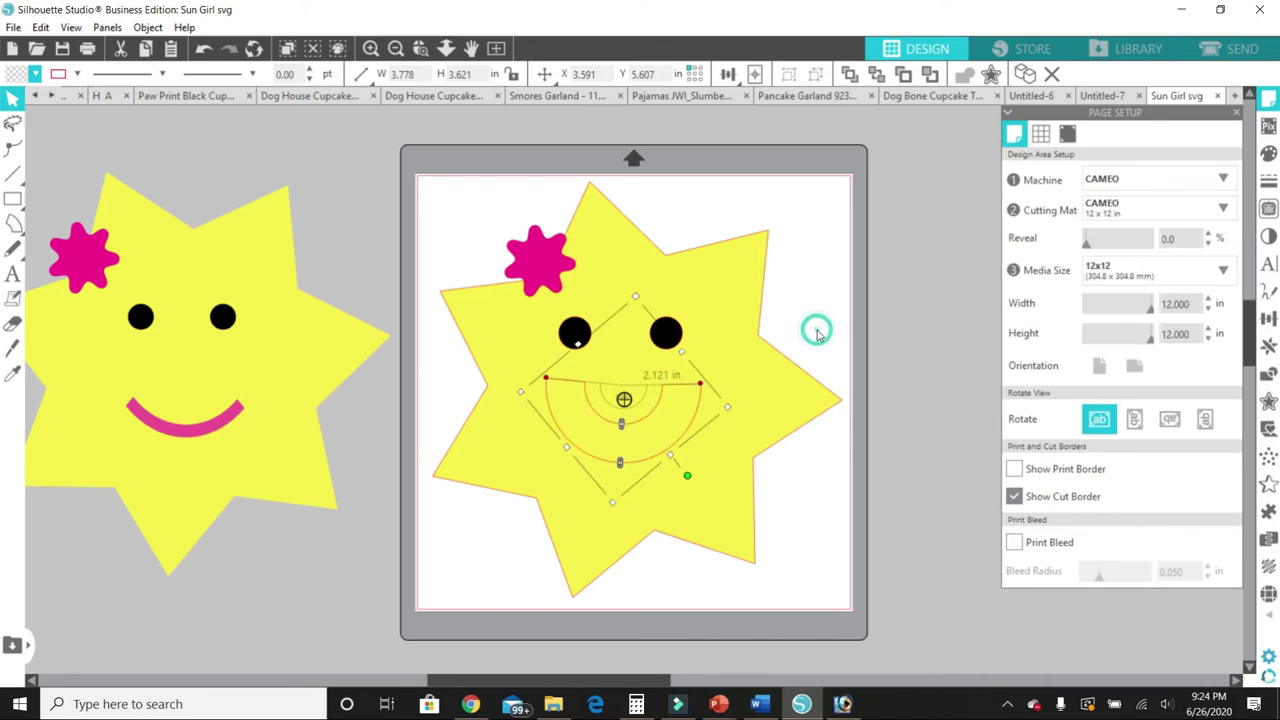
Fill the smile pink and make it a wider, thinner band of about 4.584 × 4.394 in
click(622, 430)
click(35, 73)
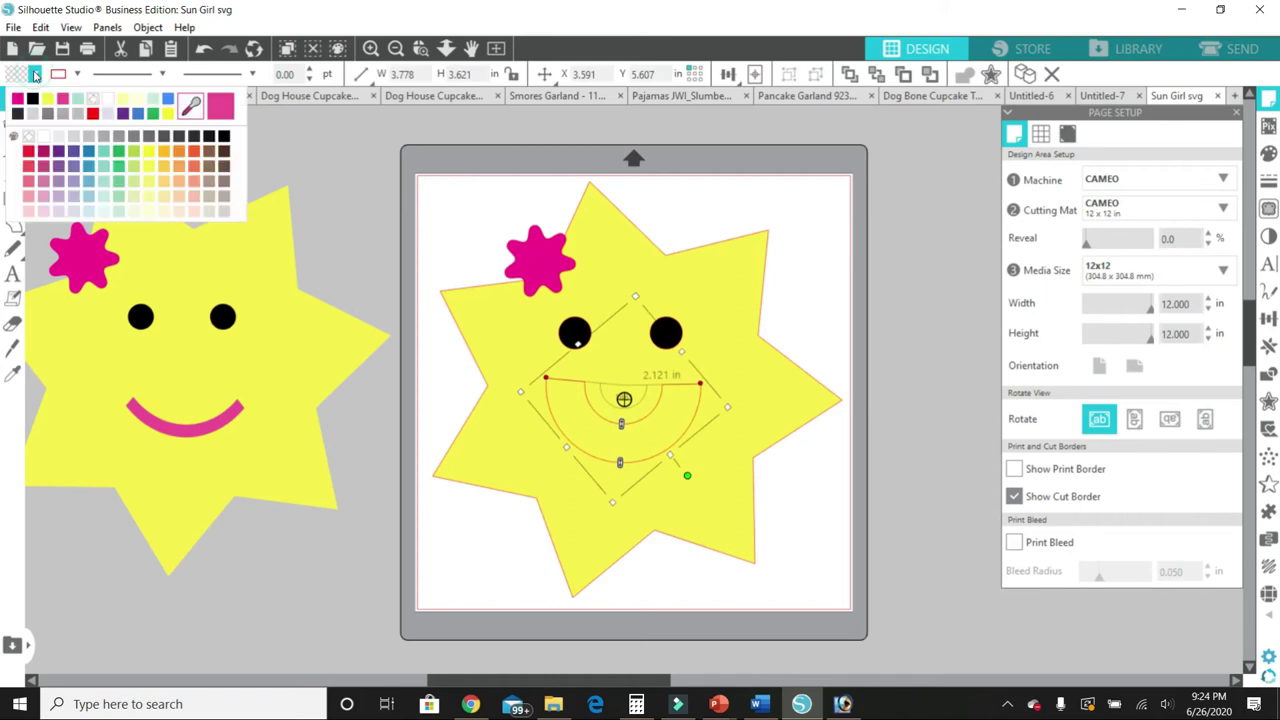
click(221, 112)
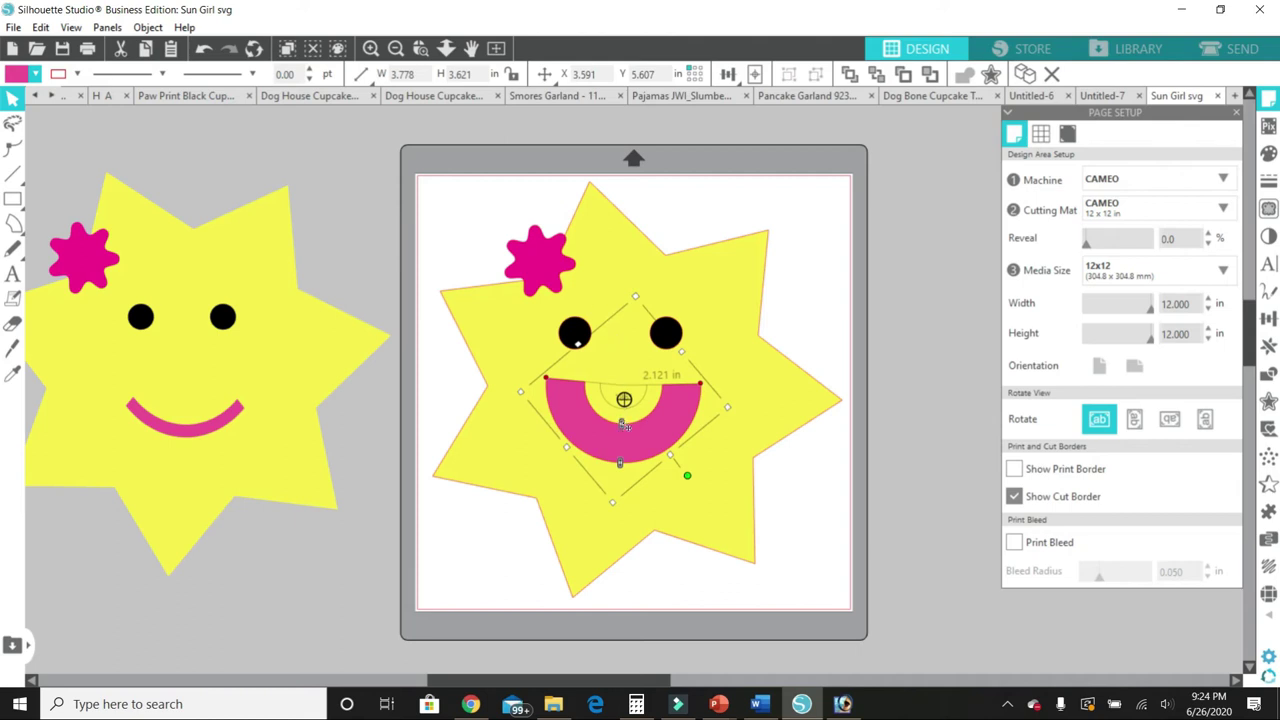
key(ctrl+z)
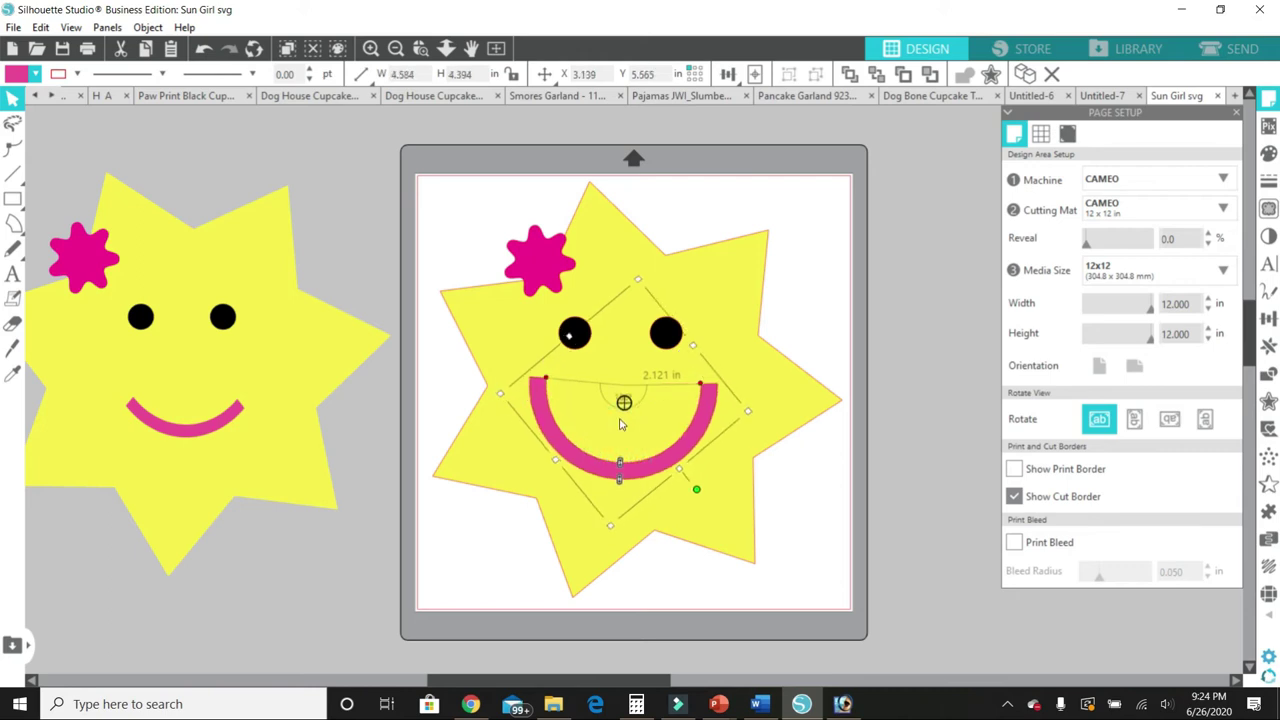
click(824, 318)
click(666, 452)
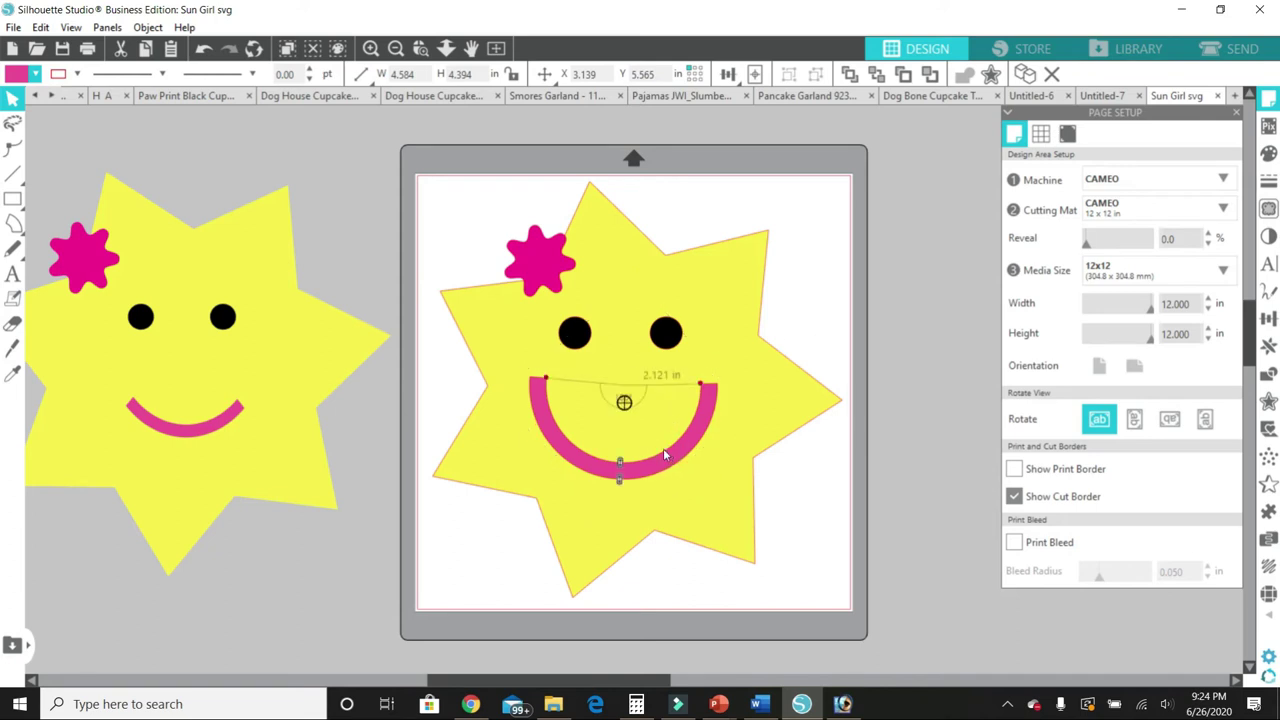
Shrink the pink smile arc and move it up toward the eyes
drag(664, 454, 670, 452)
click(834, 340)
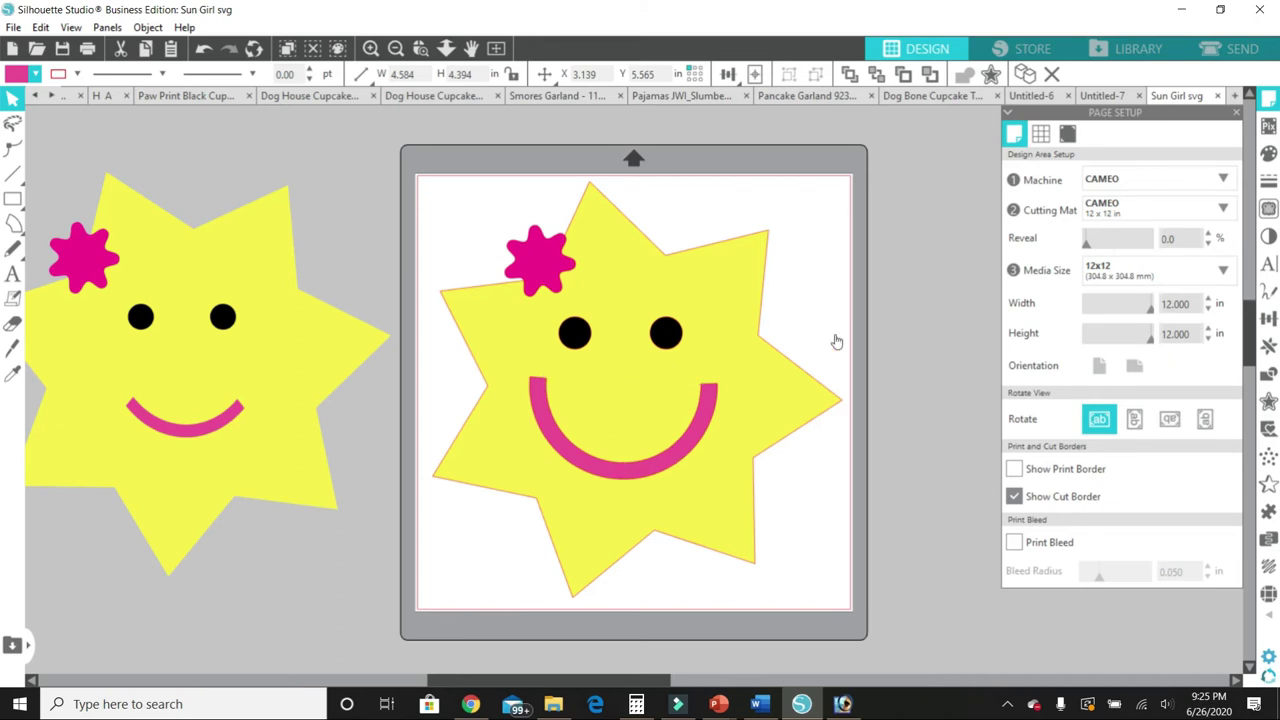
click(707, 414)
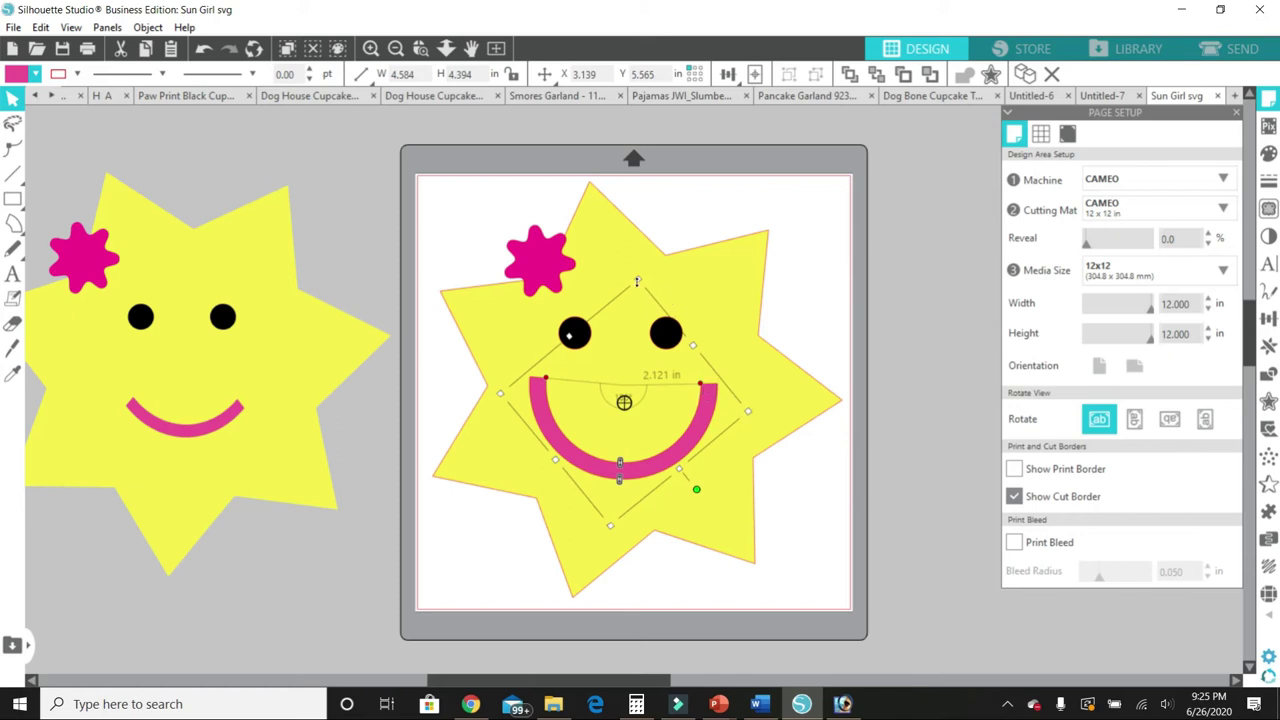
drag(637, 281, 629, 341)
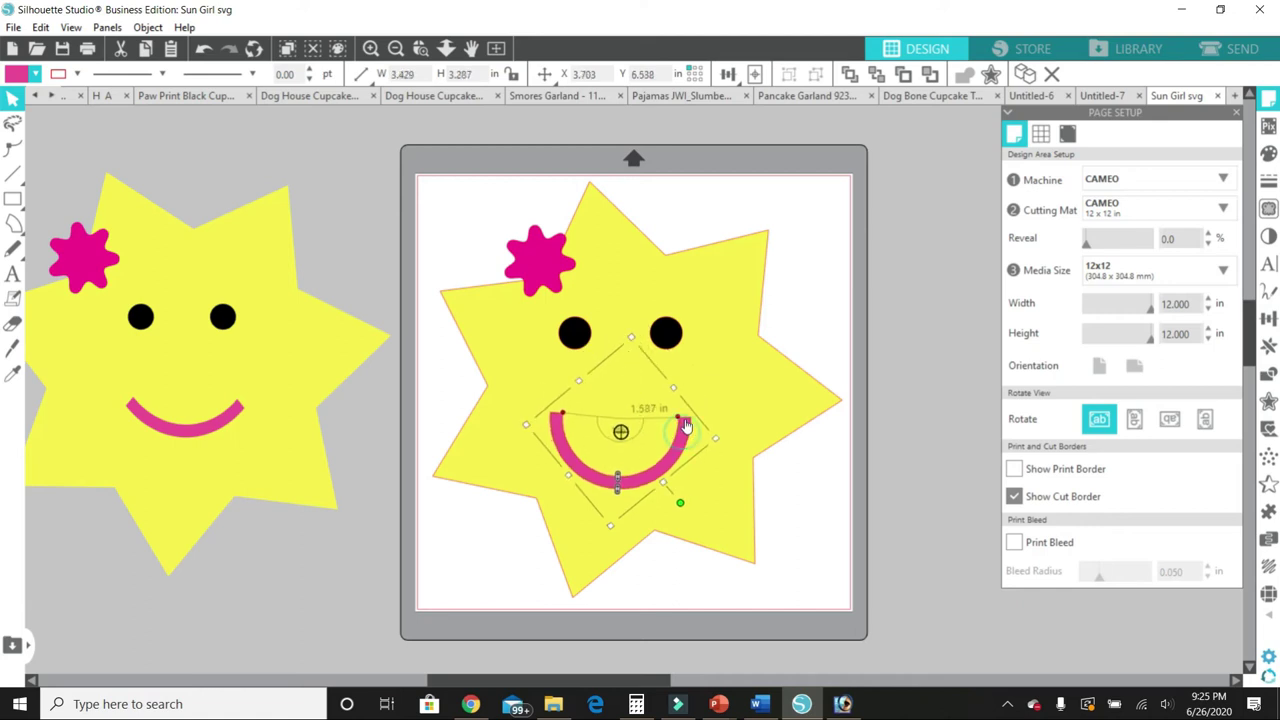
drag(678, 436, 688, 399)
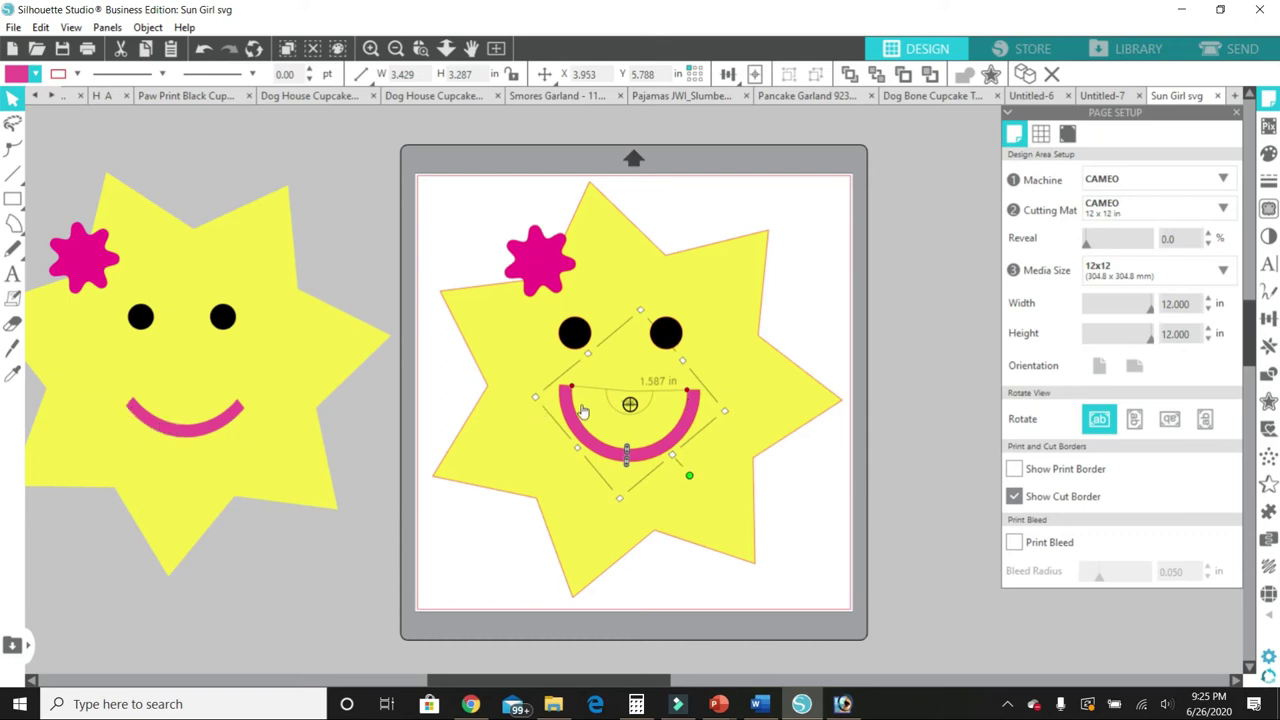
Try enlarging and thickening the smile, then undo both changes
click(719, 412)
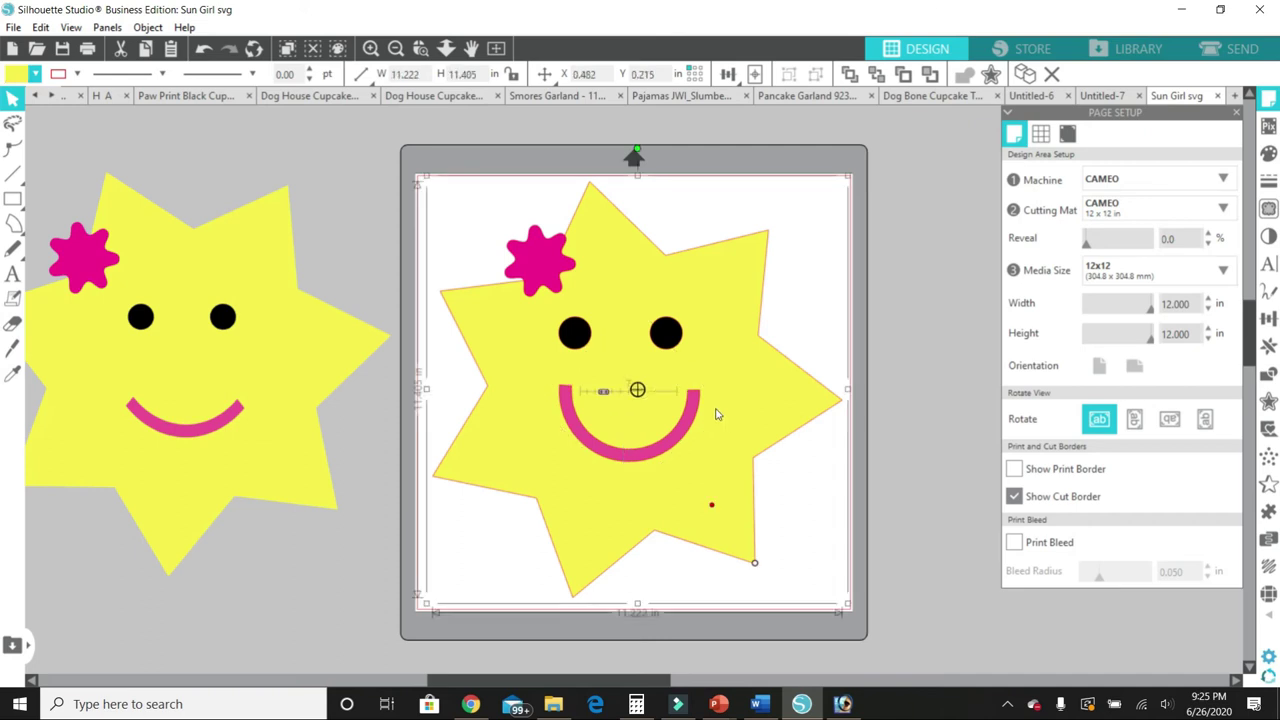
click(691, 408)
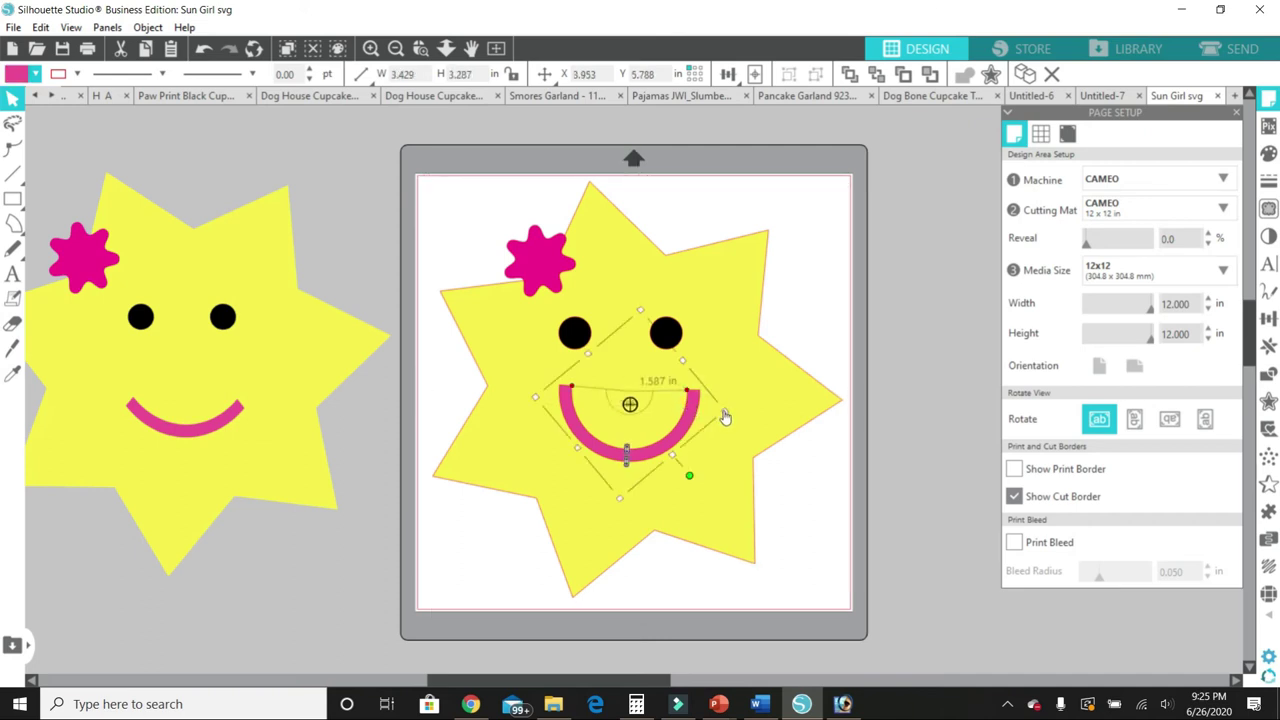
drag(723, 409, 747, 418)
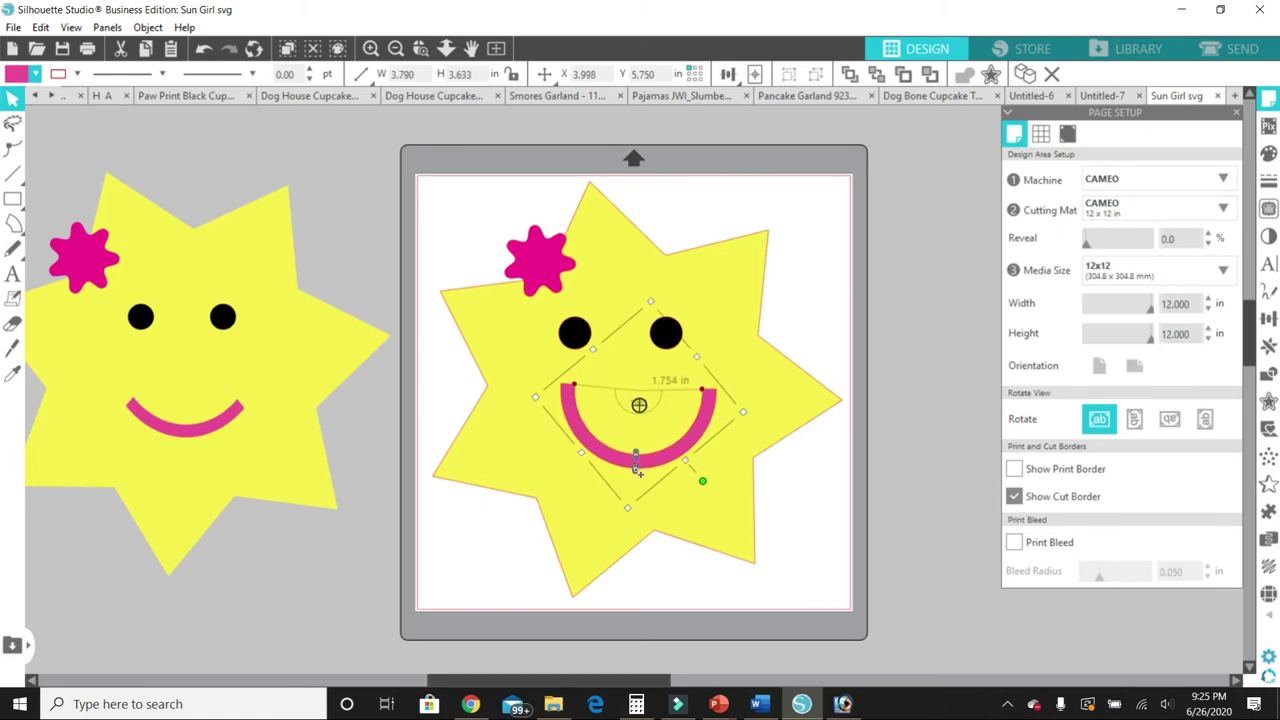
drag(636, 463, 631, 551)
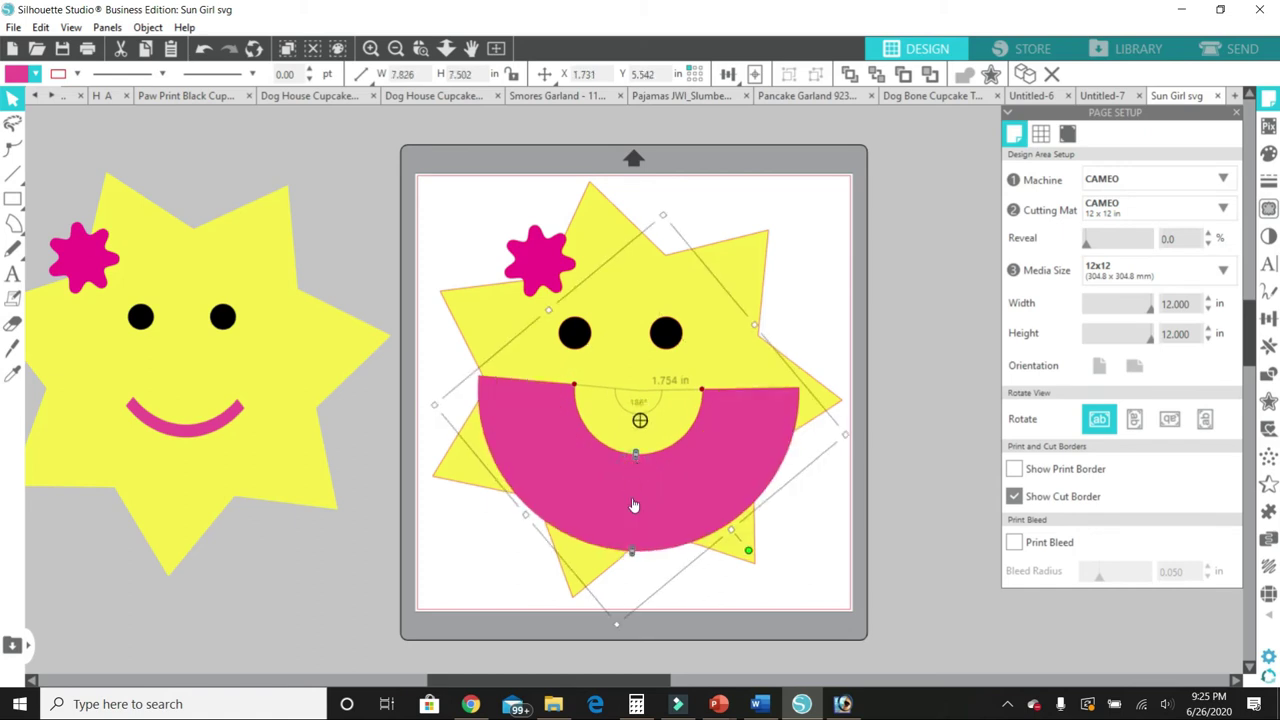
key(ctrl+z)
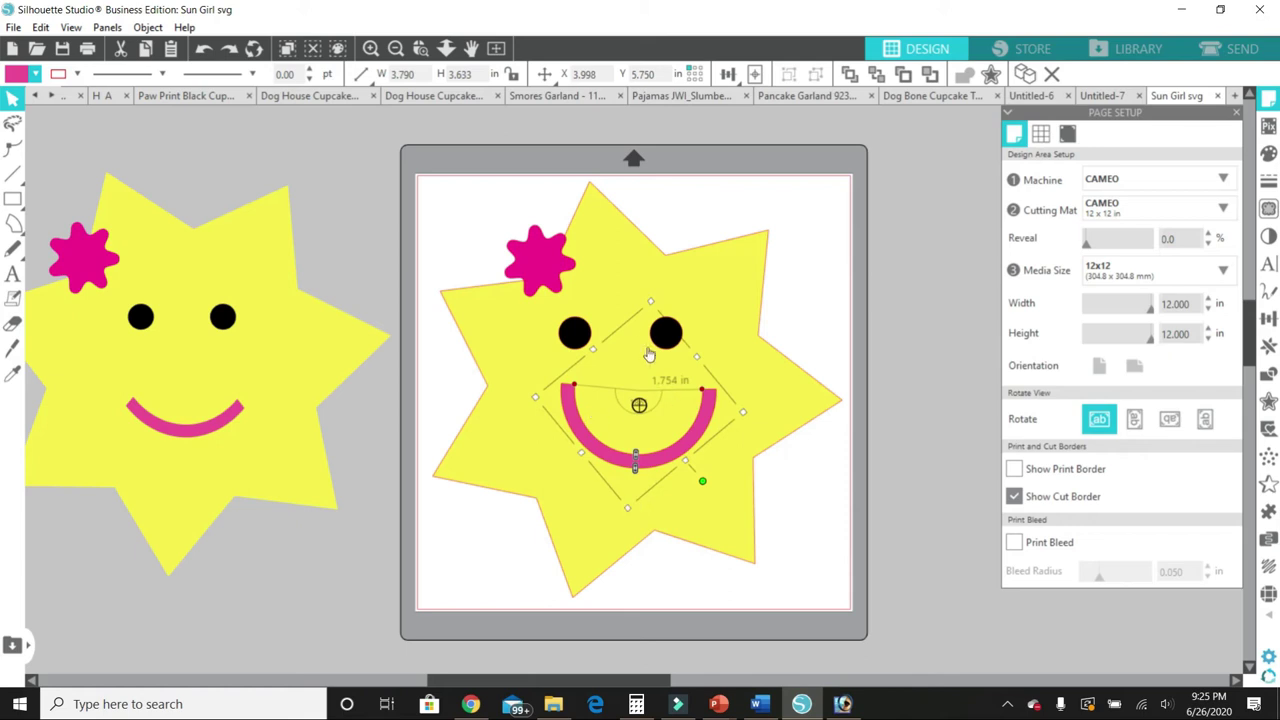
key(ctrl+z)
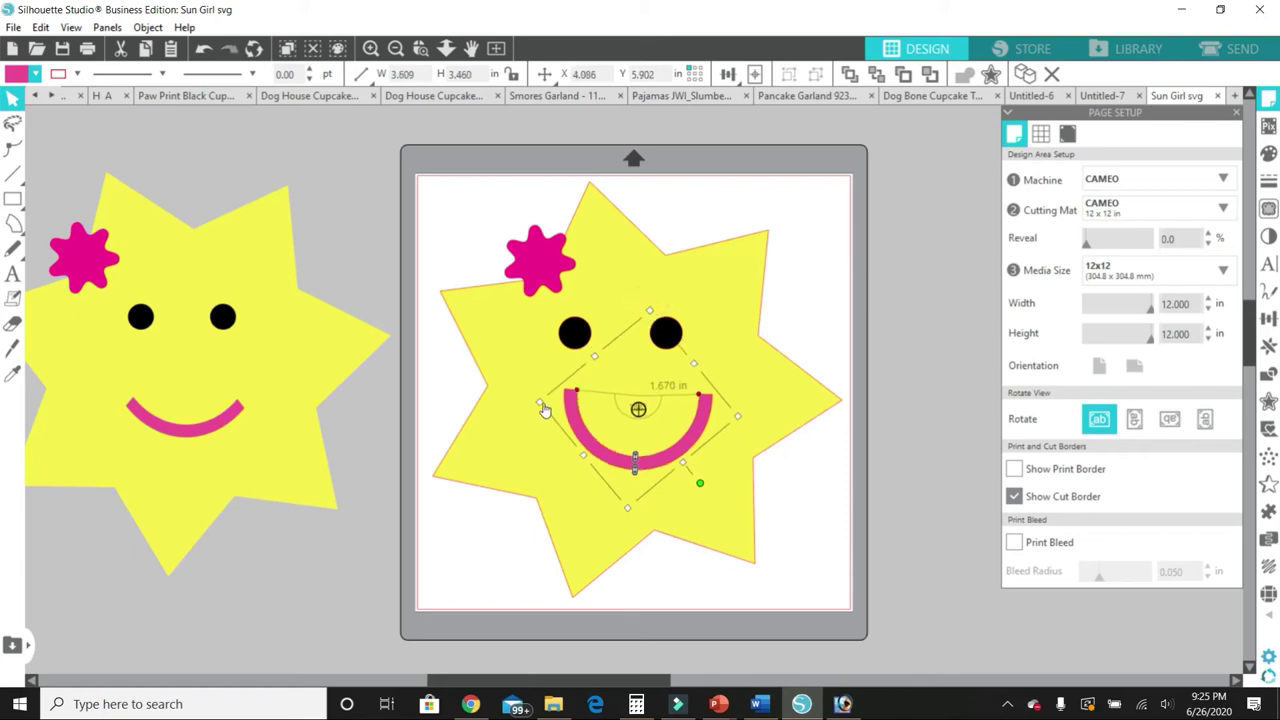
Resize the smile to about 3.249 × 3.114 in and nudge it centred under the eyes
drag(535, 405, 511, 400)
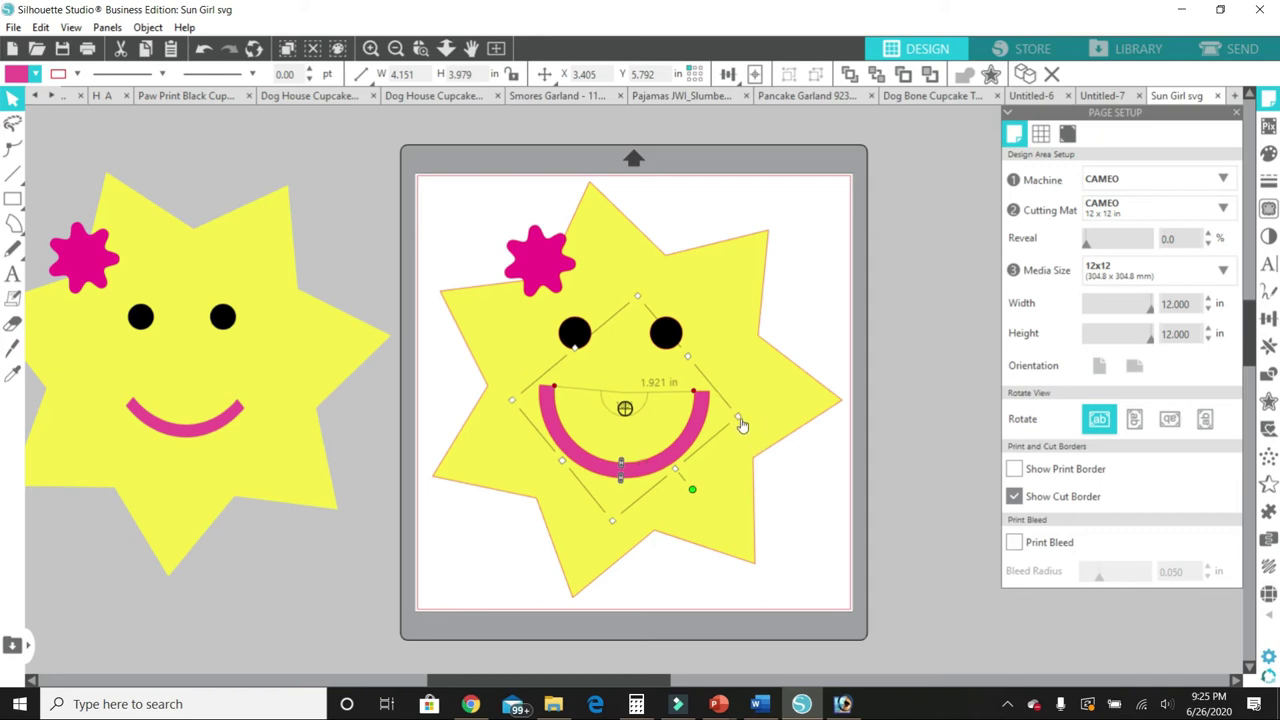
drag(740, 421, 676, 416)
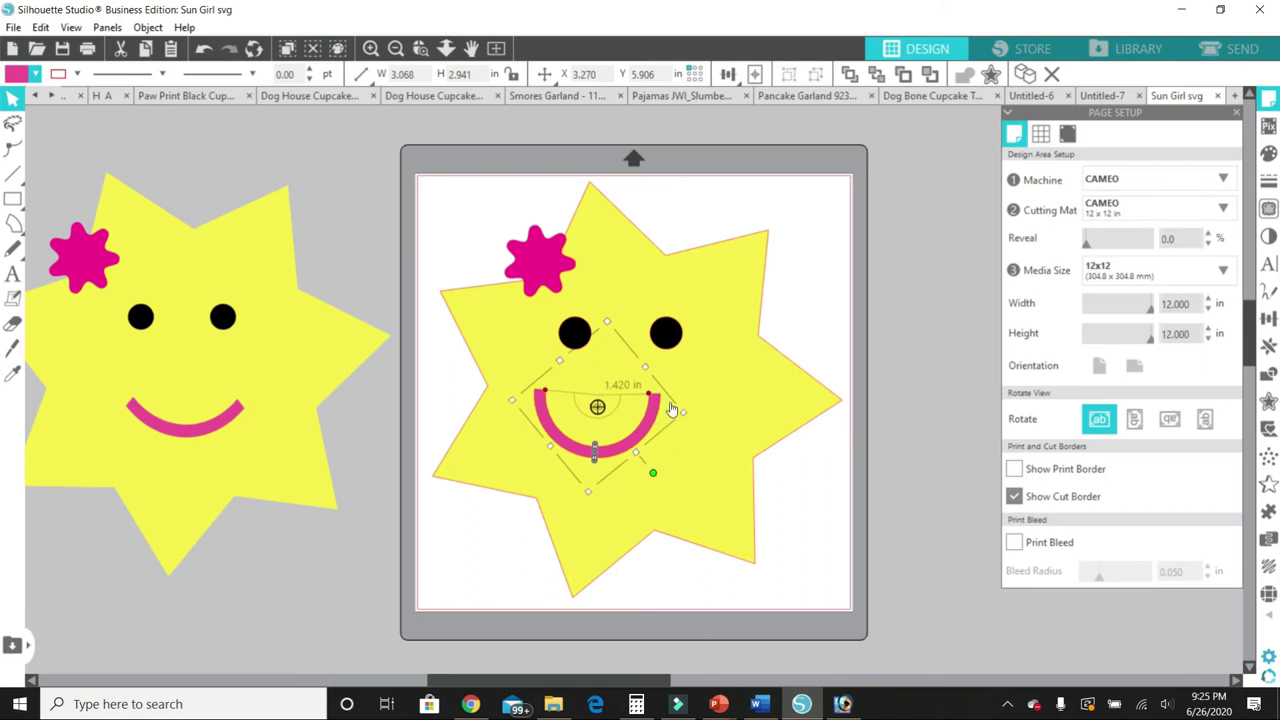
key(Right)
key(Right)
key(Right)
key(Up)
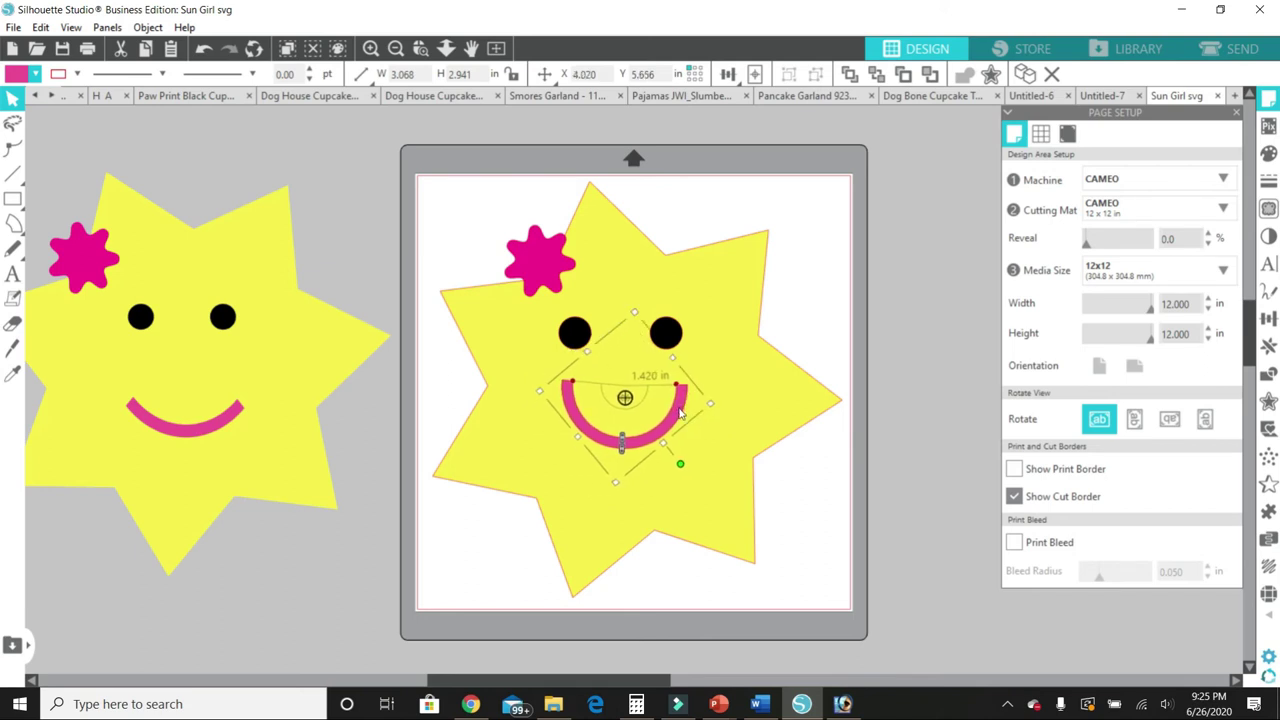
key(Down)
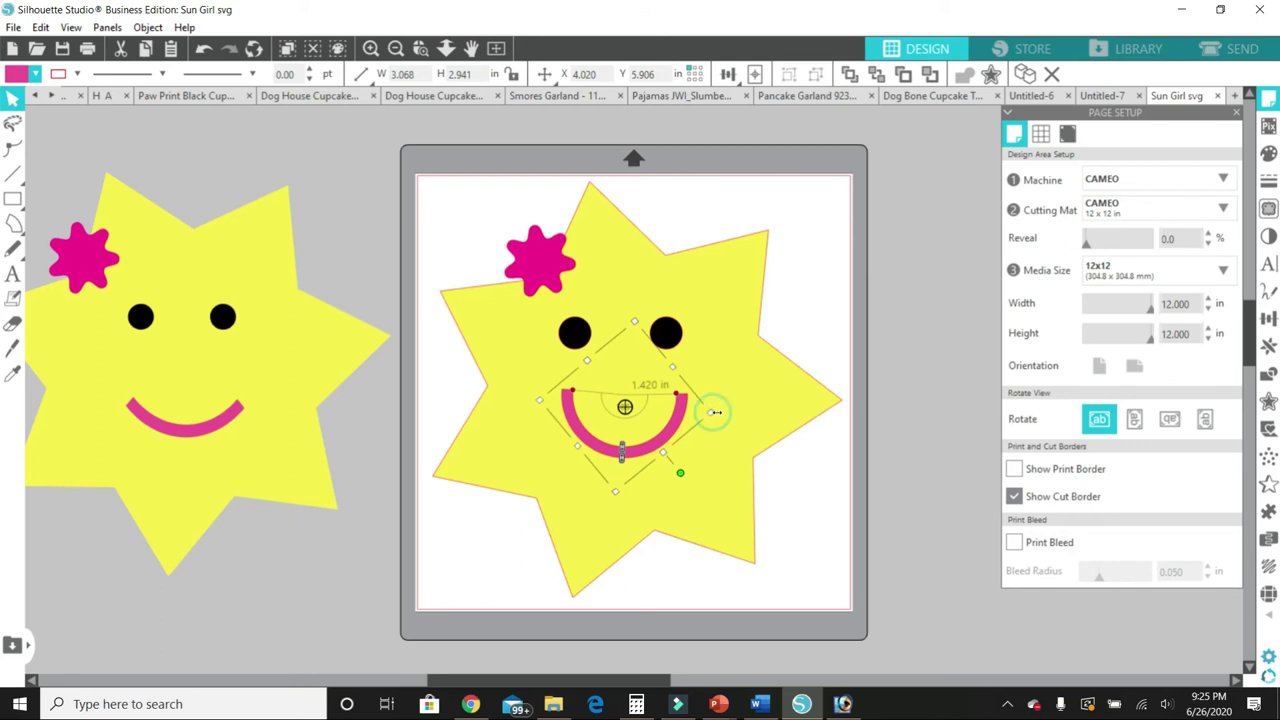
drag(712, 411, 720, 416)
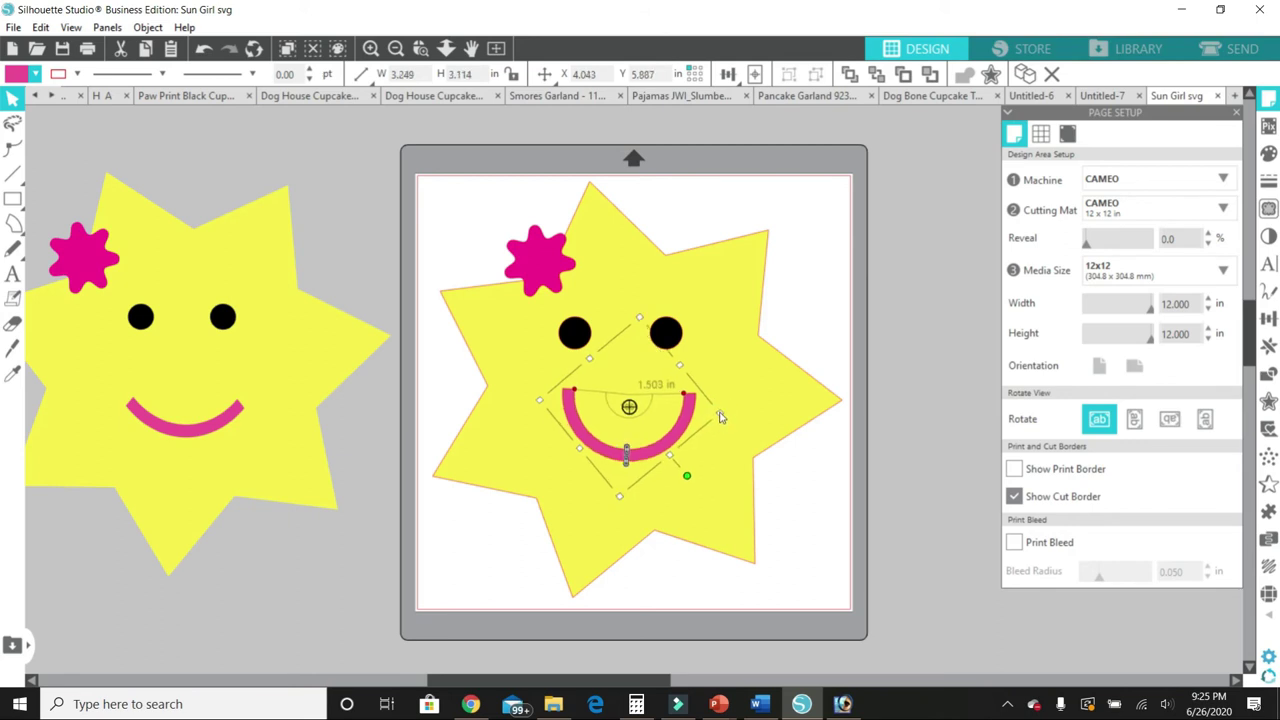
click(908, 314)
click(682, 422)
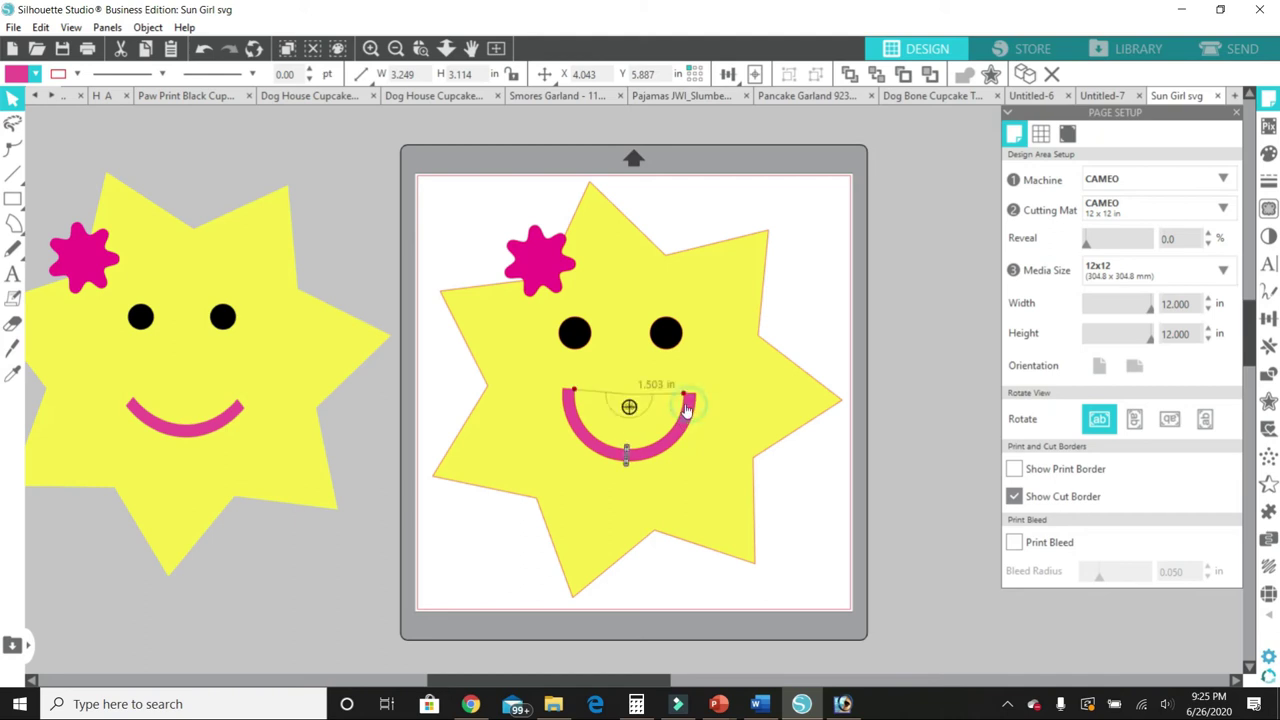
drag(686, 420, 690, 422)
key(Escape)
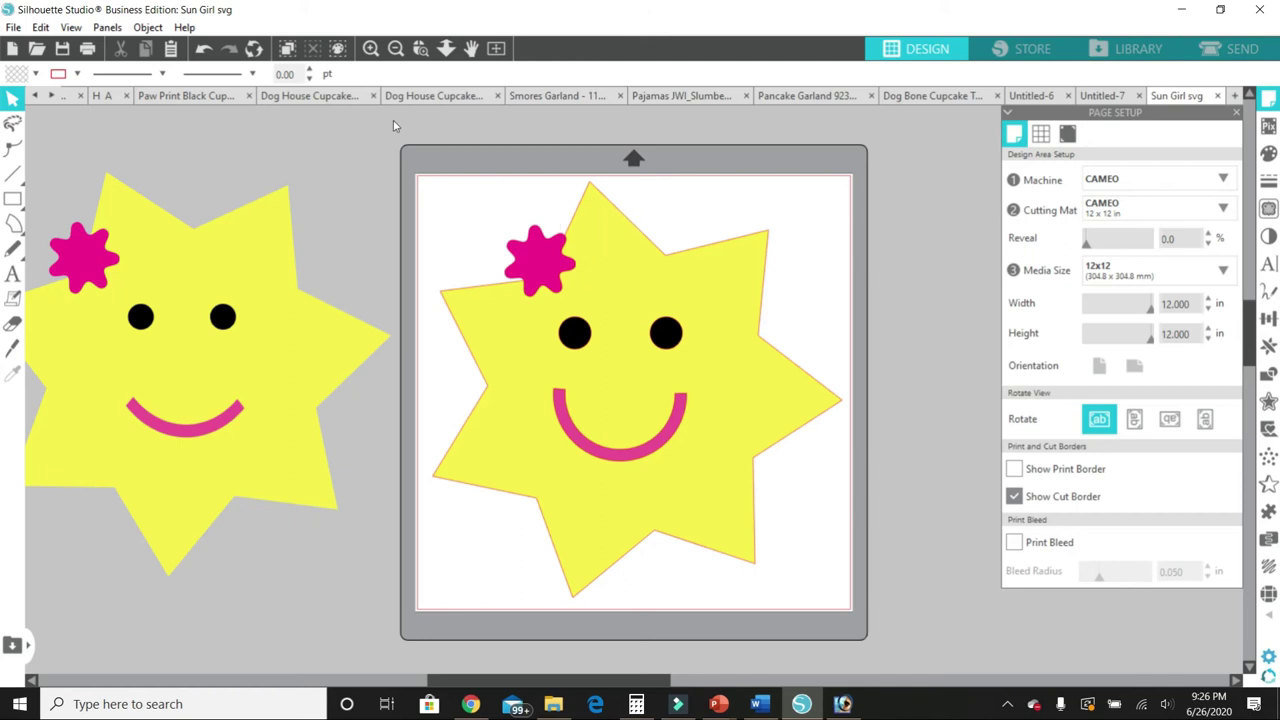
Box-select every piece of the sun girl design, including the eyes and smile
drag(391, 120, 496, 211)
click(533, 264)
shift+click(643, 386)
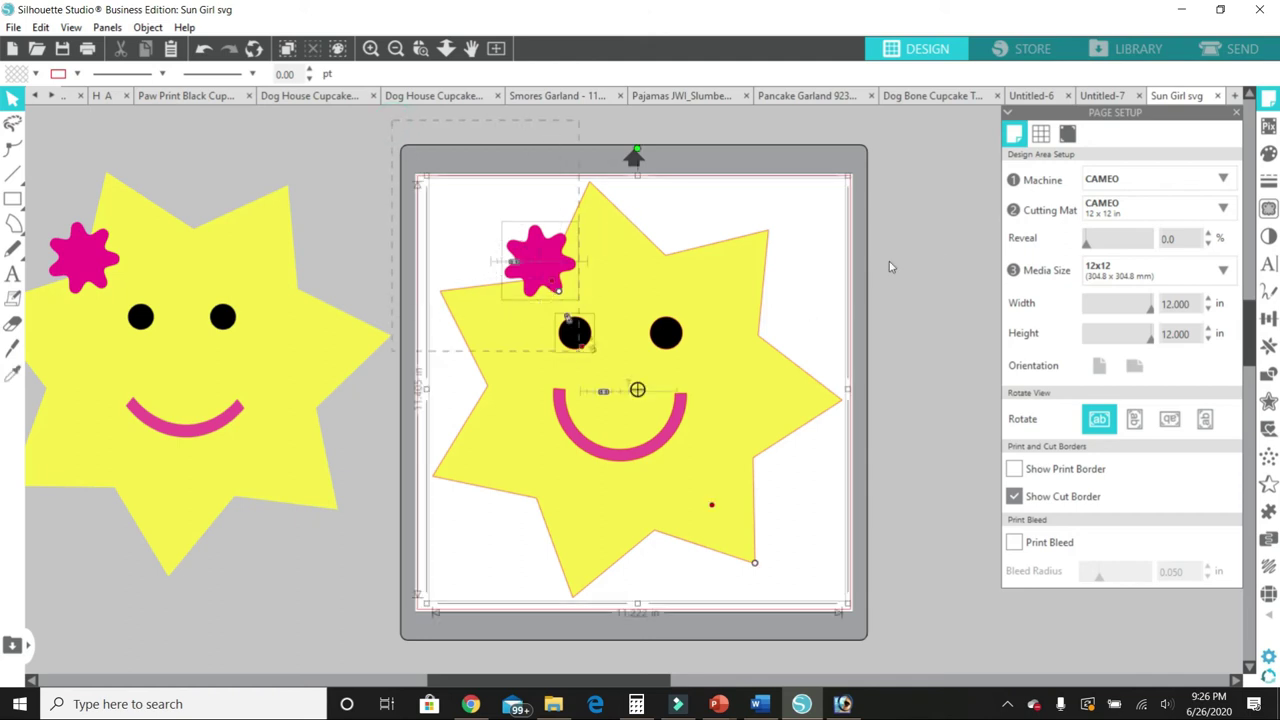
click(391, 134)
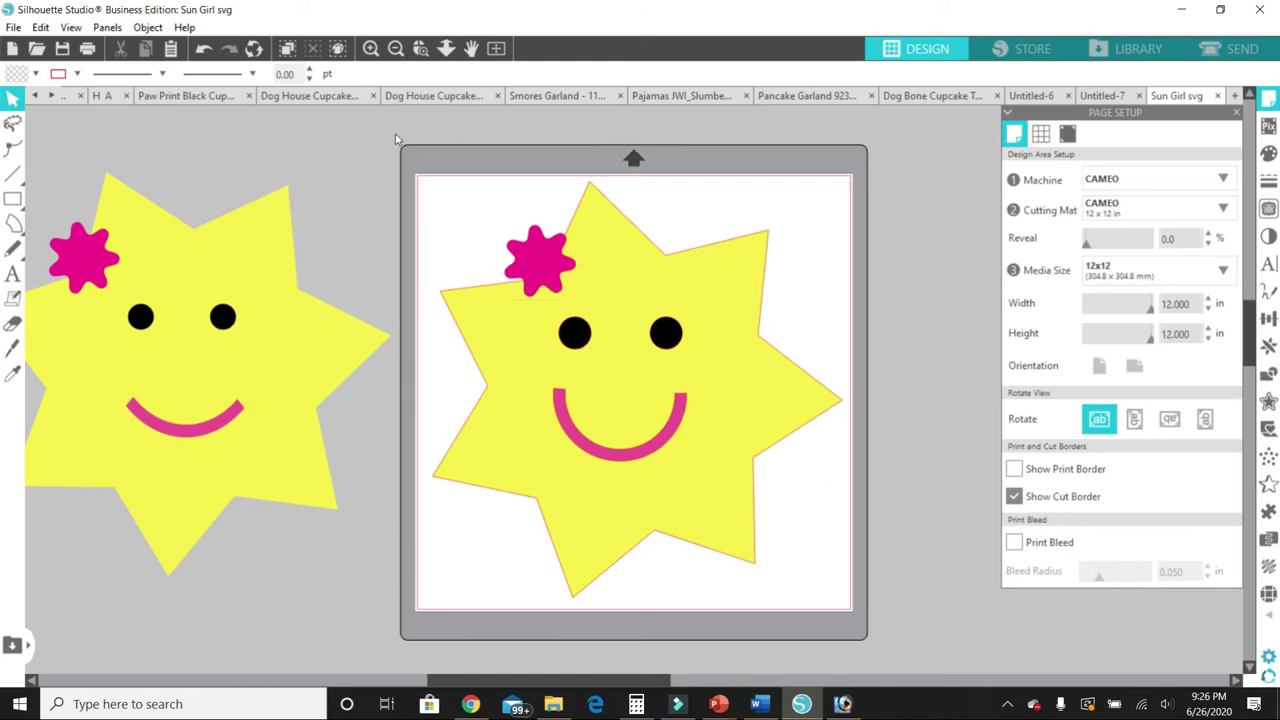
drag(392, 133, 506, 305)
drag(528, 387, 900, 588)
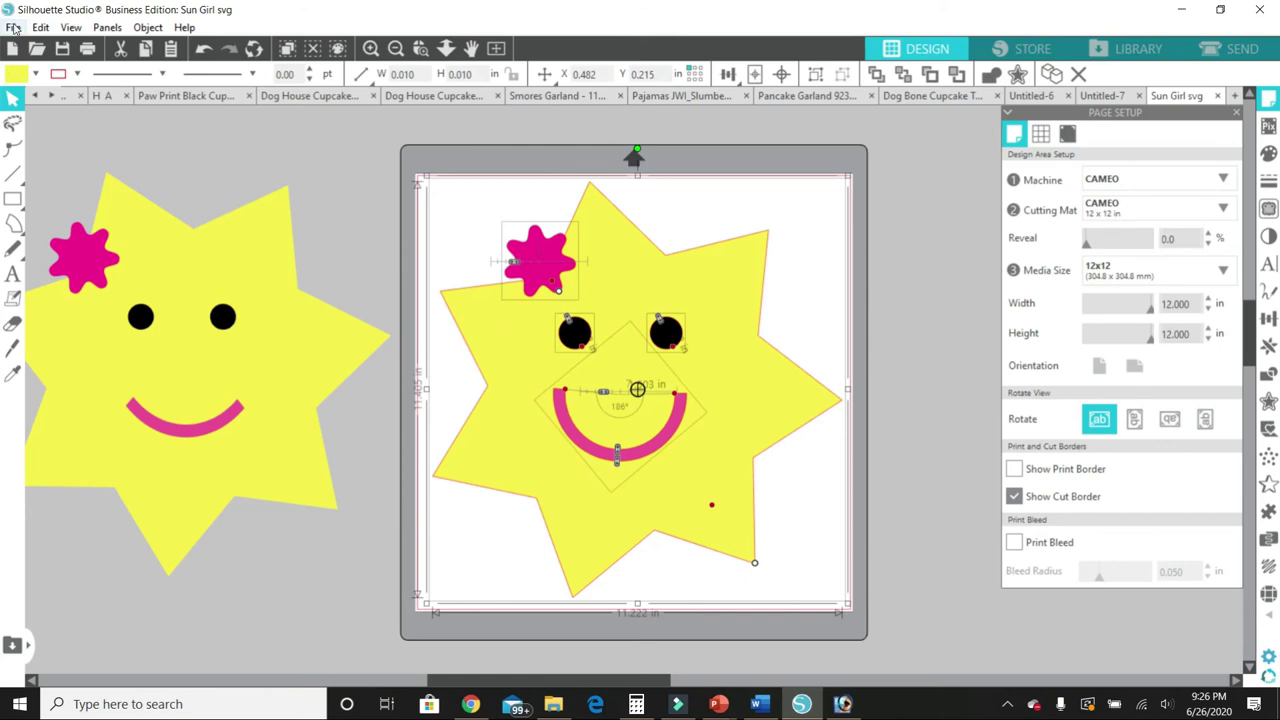
Choose File > Save Selection > Save to Hard Drive
click(14, 28)
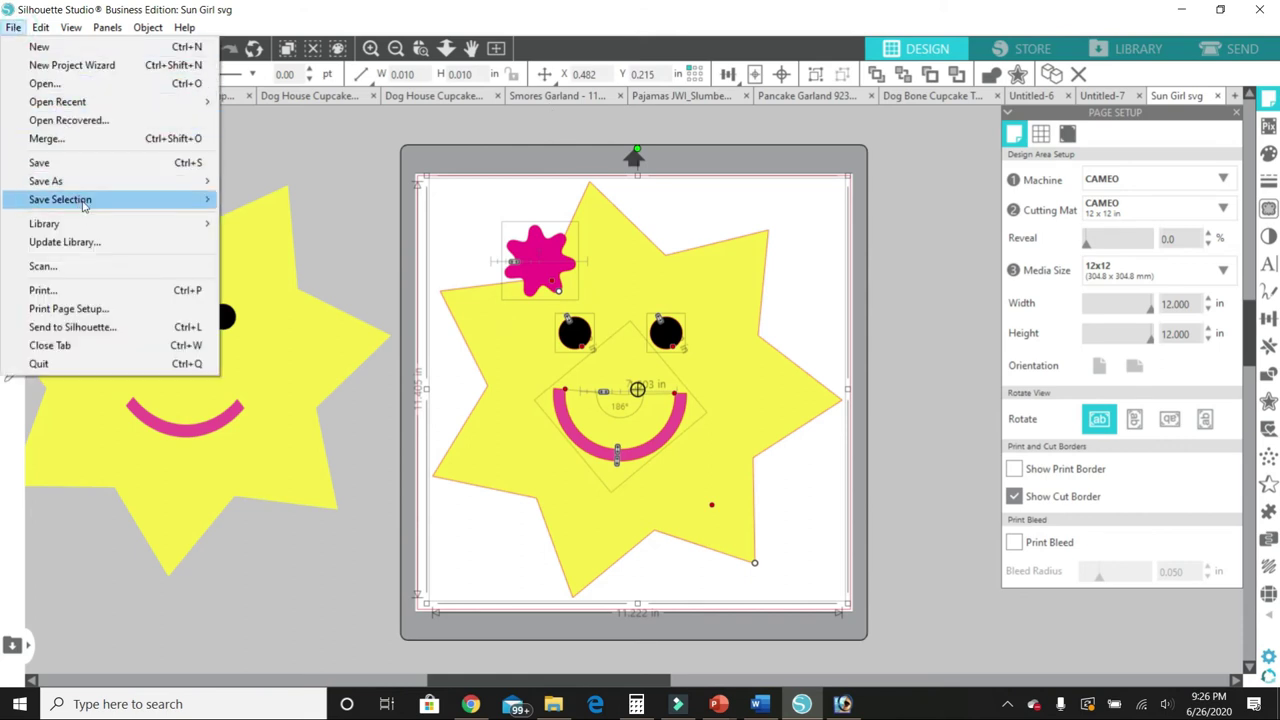
mouse_move(86, 204)
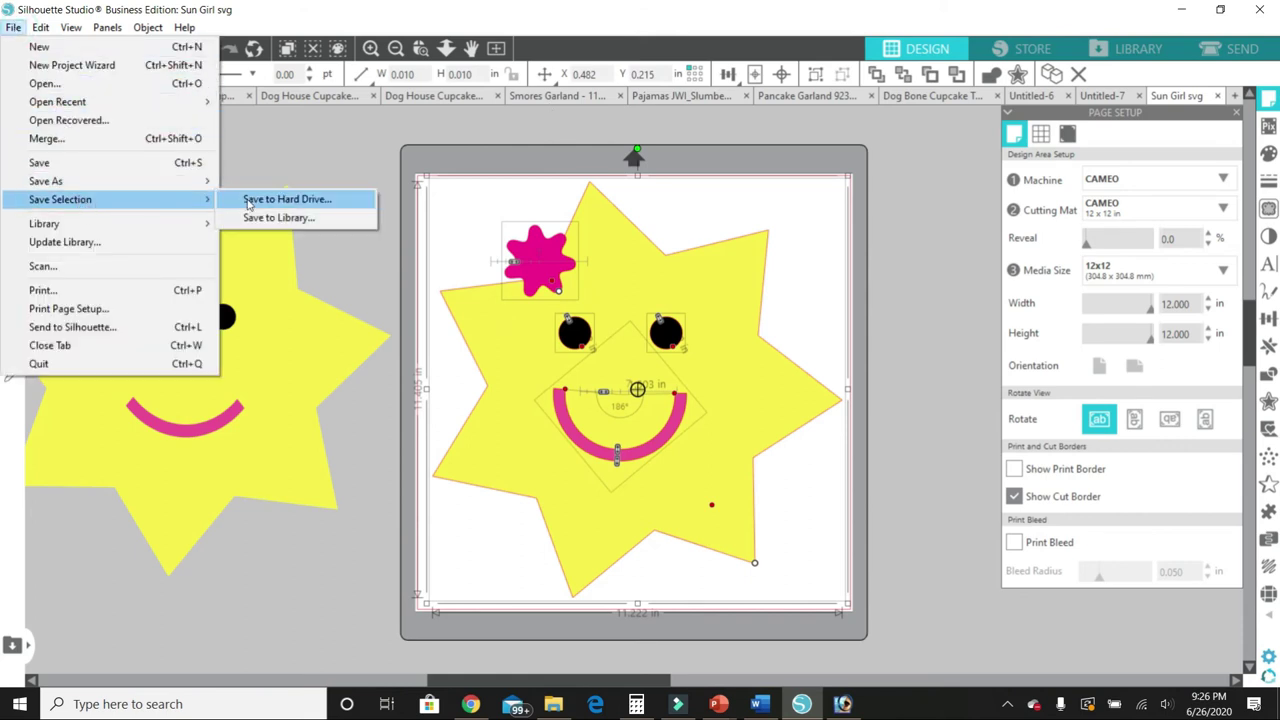
click(286, 199)
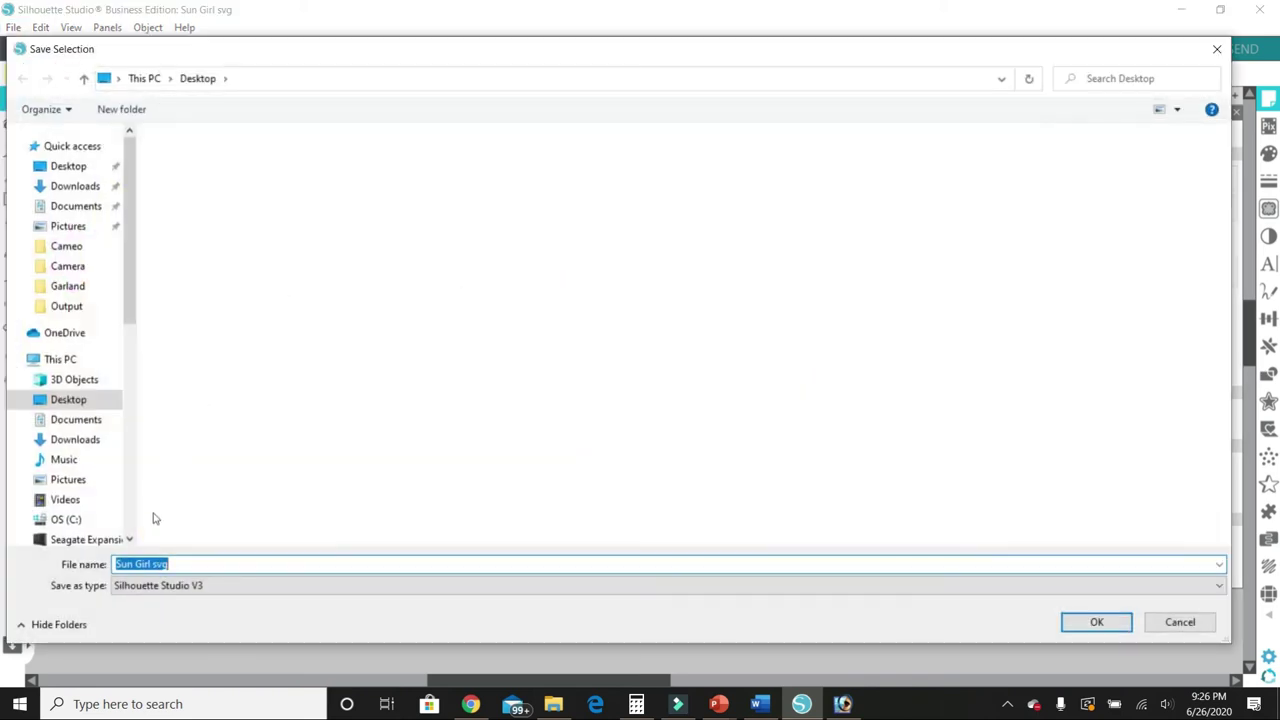
Save the selection to the Desktop as a PNG named 'Sun Girl PNG'
click(155, 586)
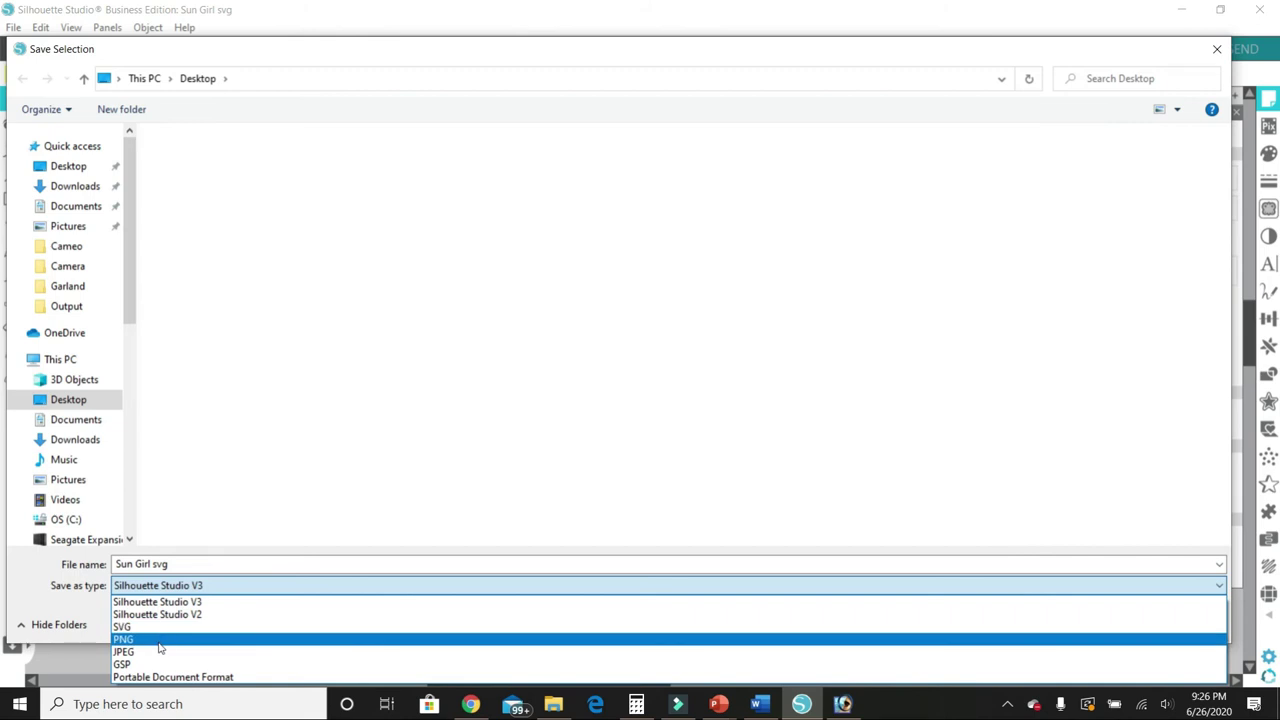
click(159, 640)
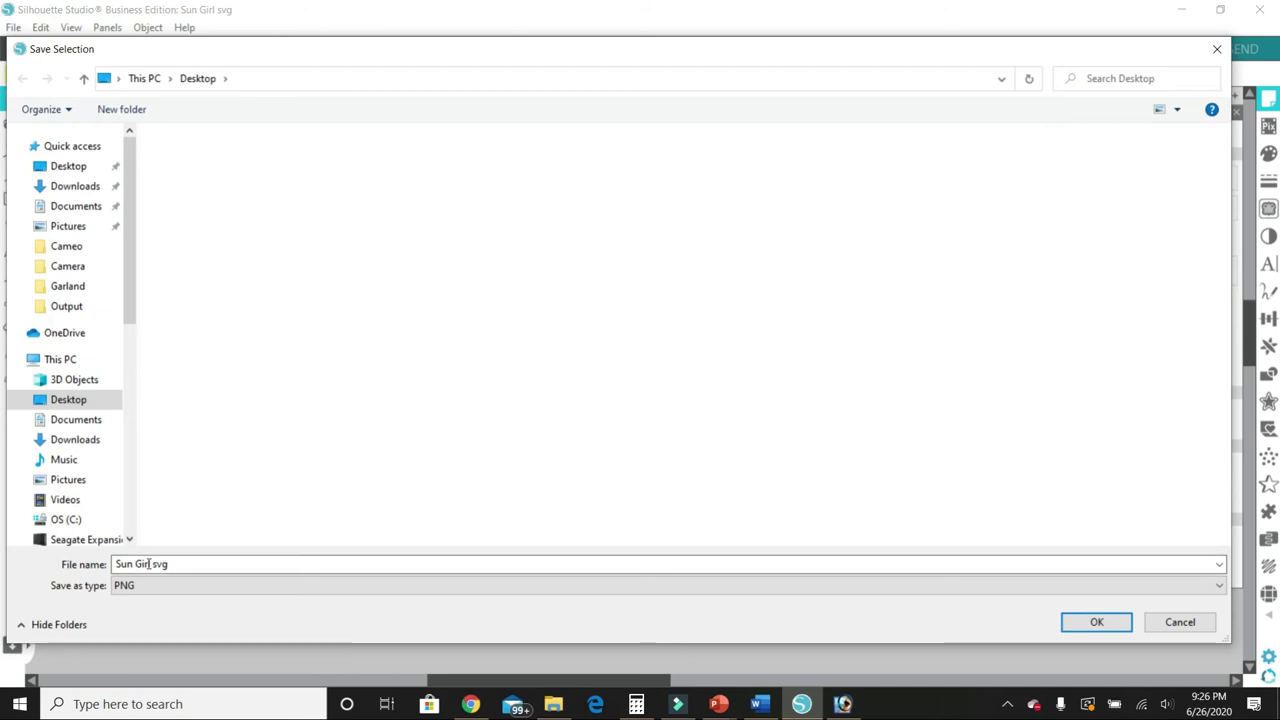
click(183, 562)
click(183, 562)
key(BackSpace)
key(BackSpace)
key(BackSpace)
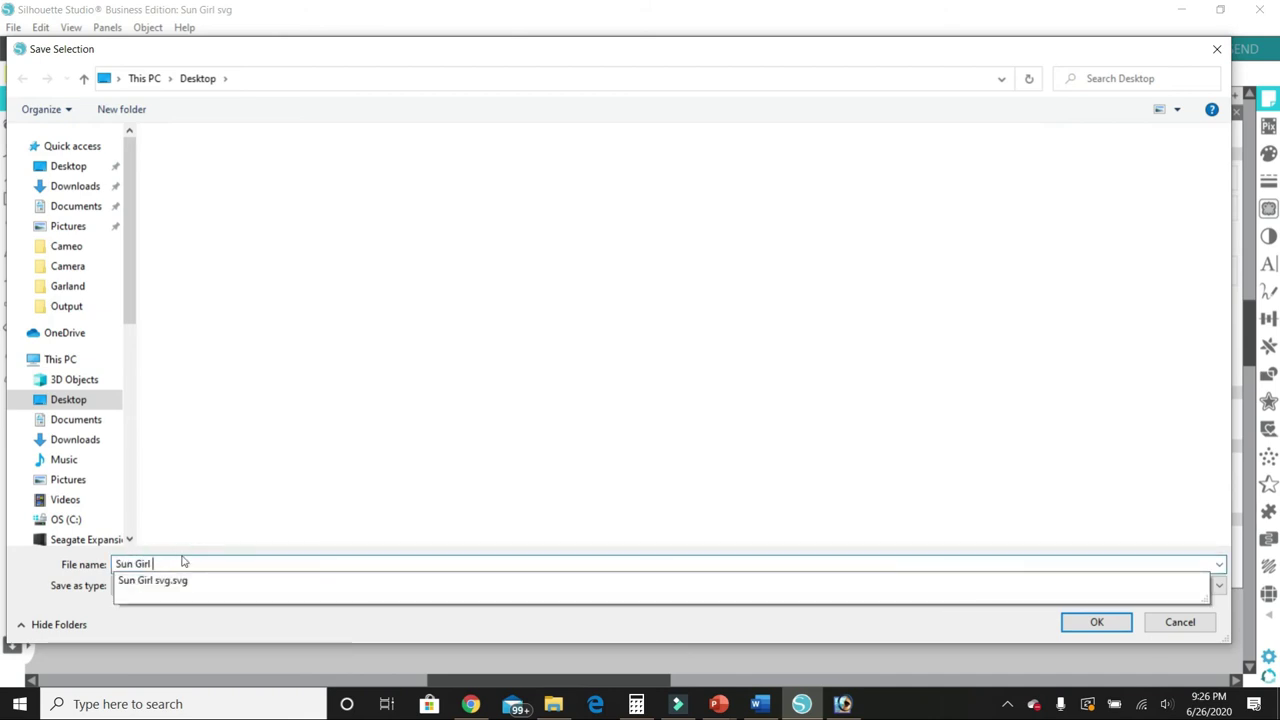
text(PNG)
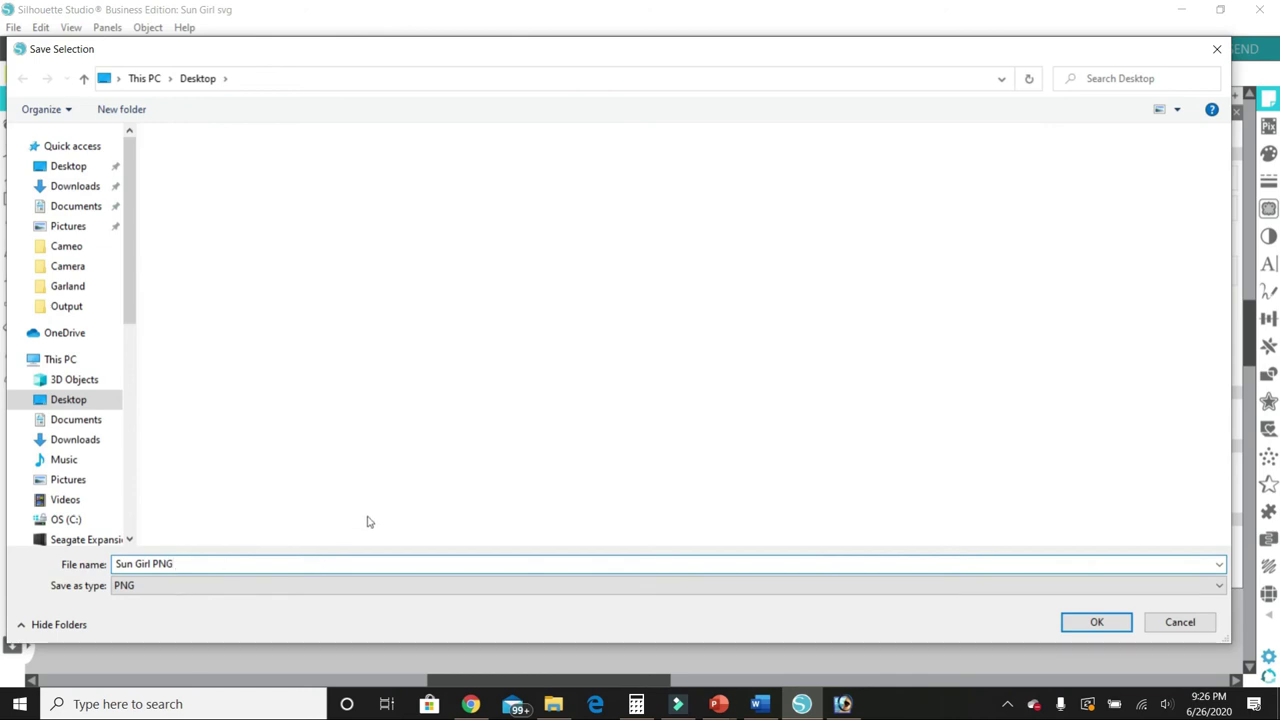
click(1078, 627)
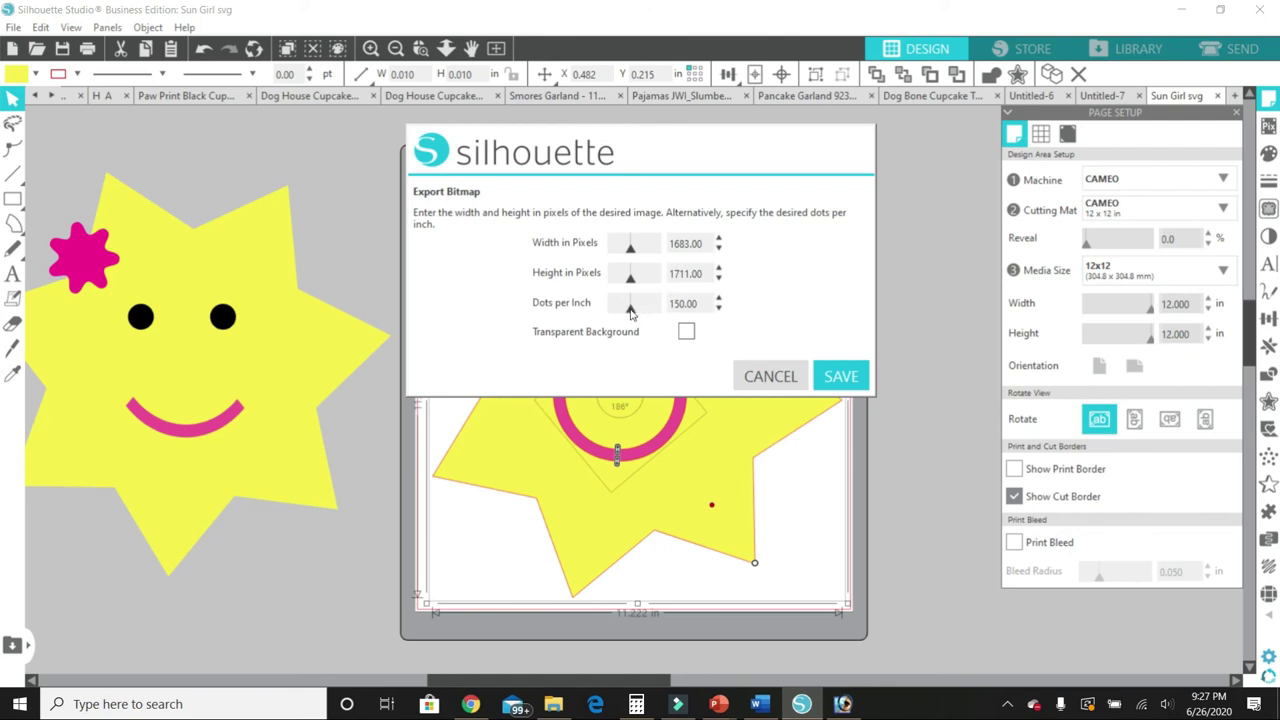
Export the PNG at 359 dpi (4029 × 4094 px) with a transparent background
drag(631, 313, 676, 314)
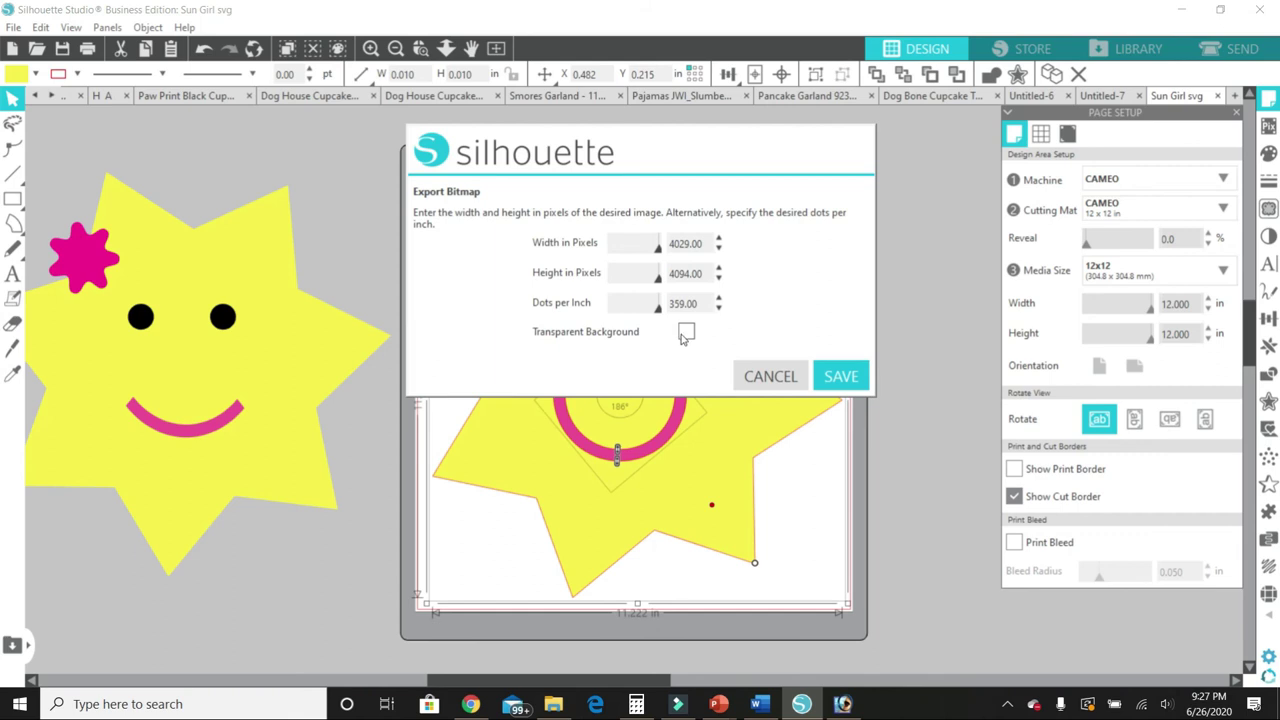
click(688, 332)
drag(658, 310, 657, 311)
drag(657, 307, 670, 316)
click(657, 306)
click(657, 308)
click(841, 377)
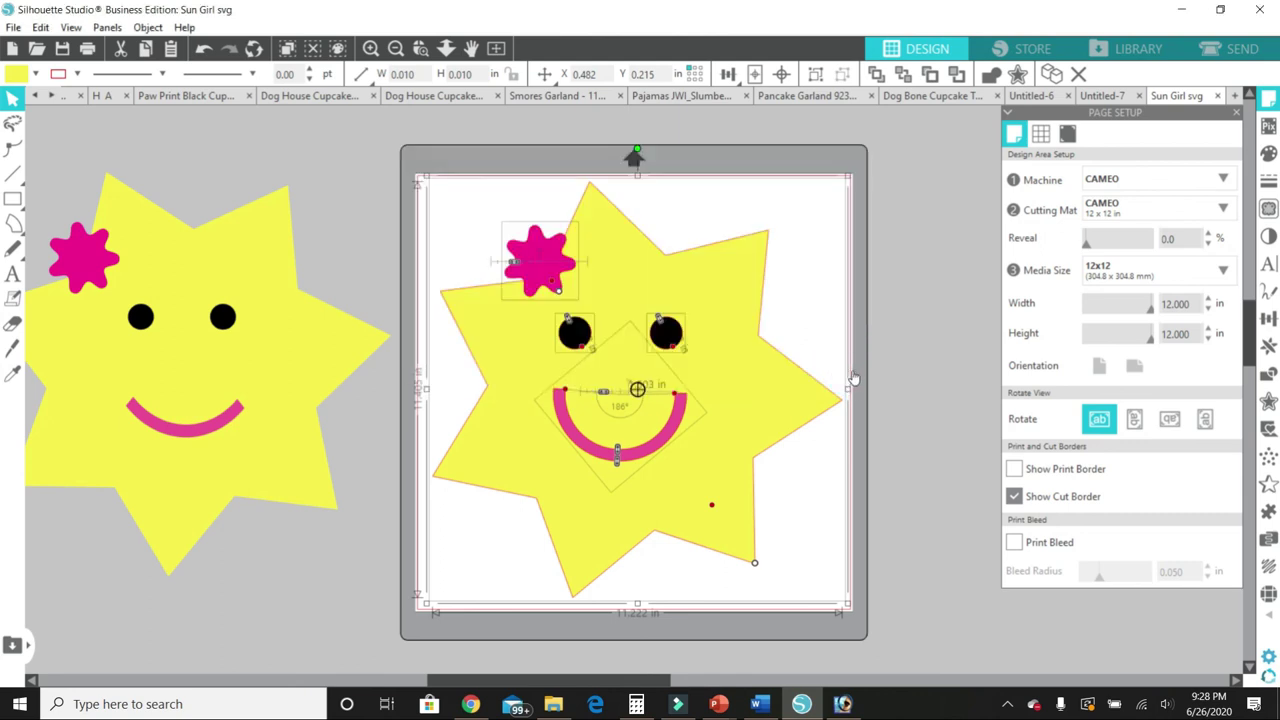
click(880, 368)
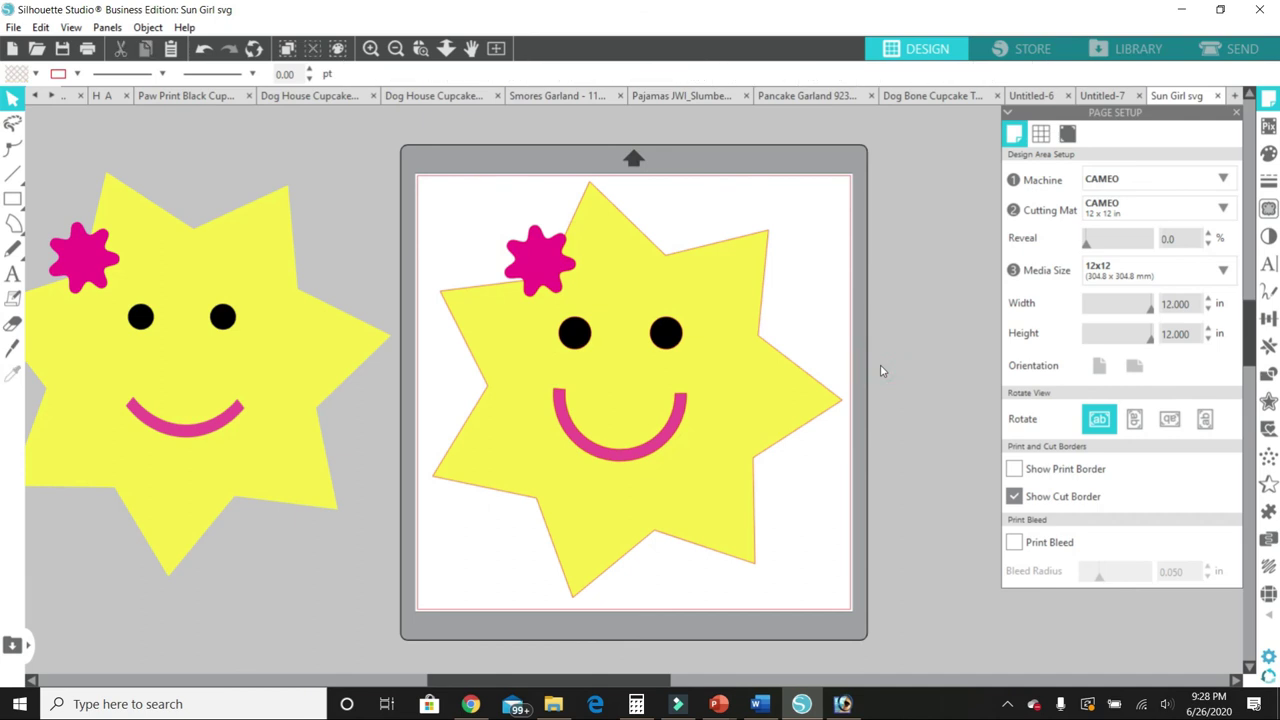